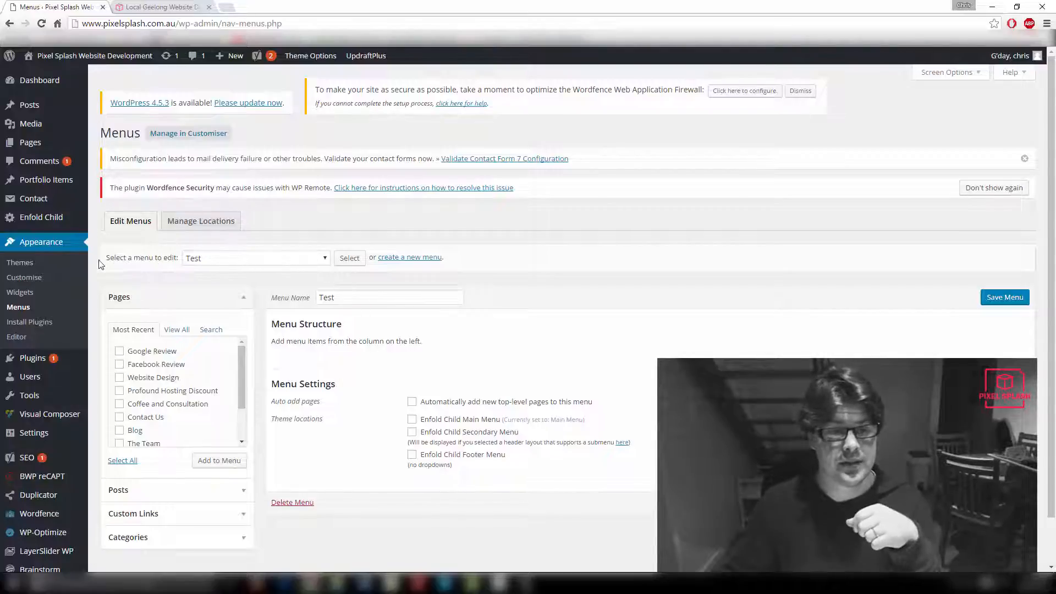
Load Main Menu (Enfold Child Main Menu) for editing.
click(255, 263)
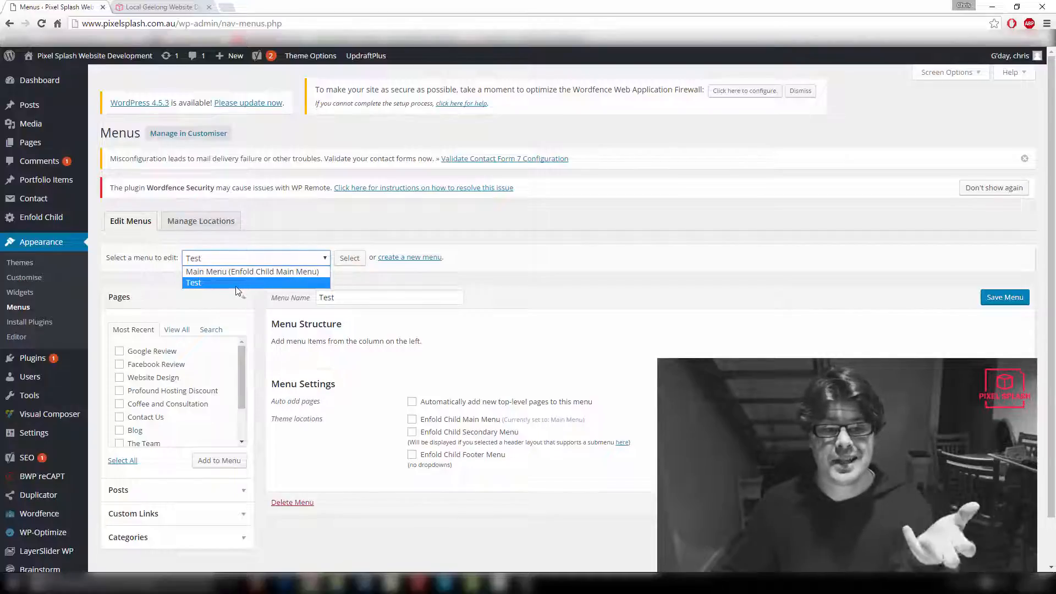
click(418, 359)
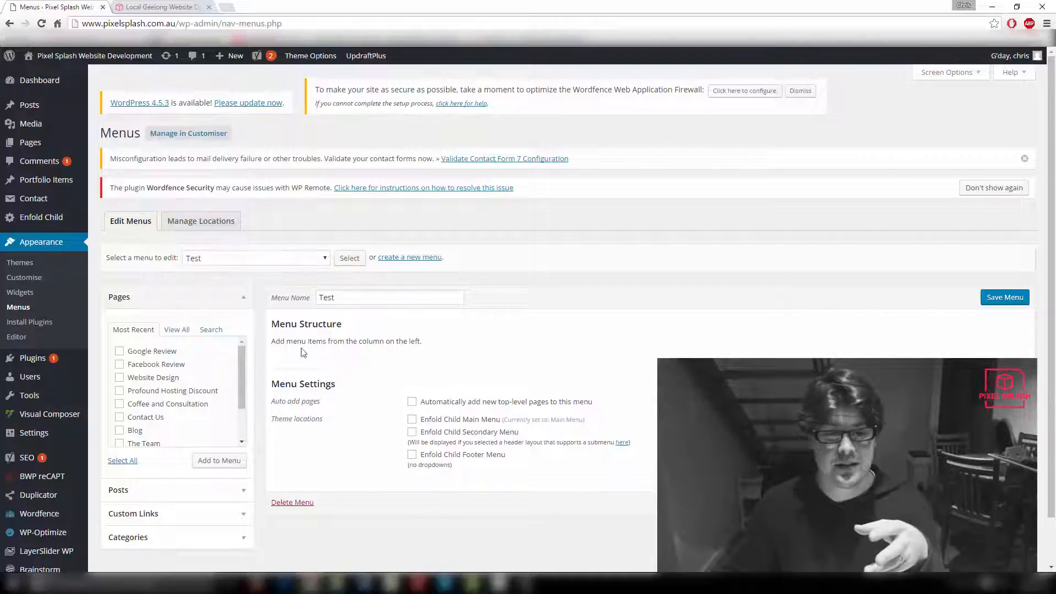
click(246, 263)
click(240, 274)
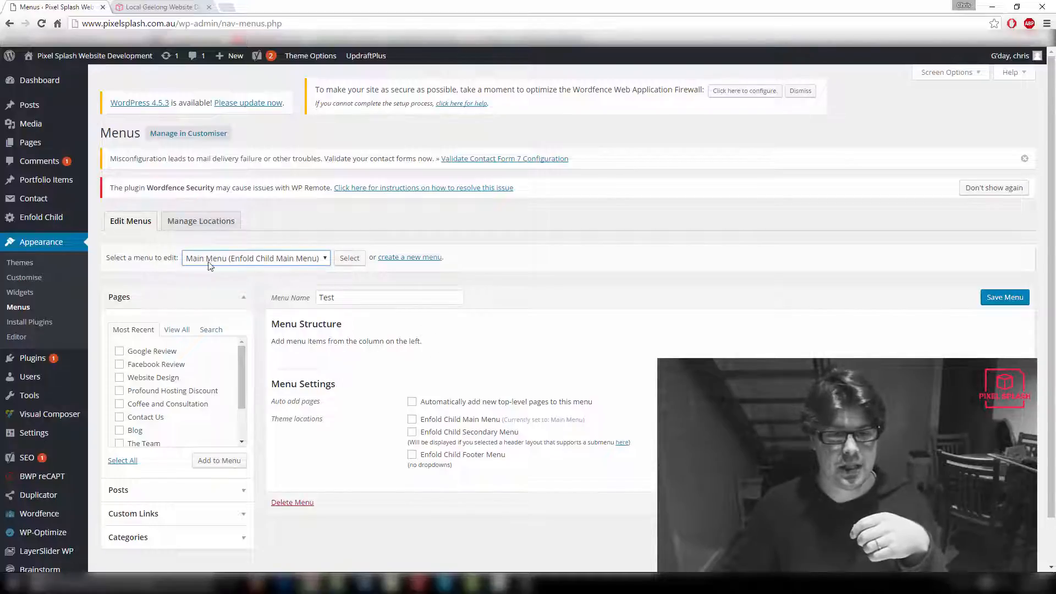
click(343, 262)
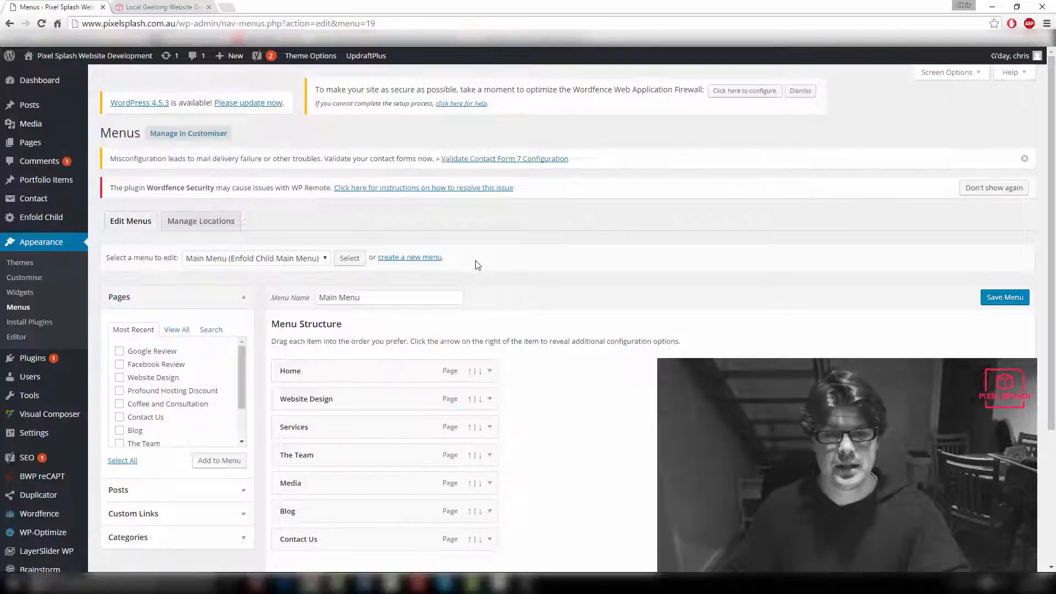
Compare the Main Menu's item order with the navigation bar on the live home page.
scroll(478, 265, down, 1)
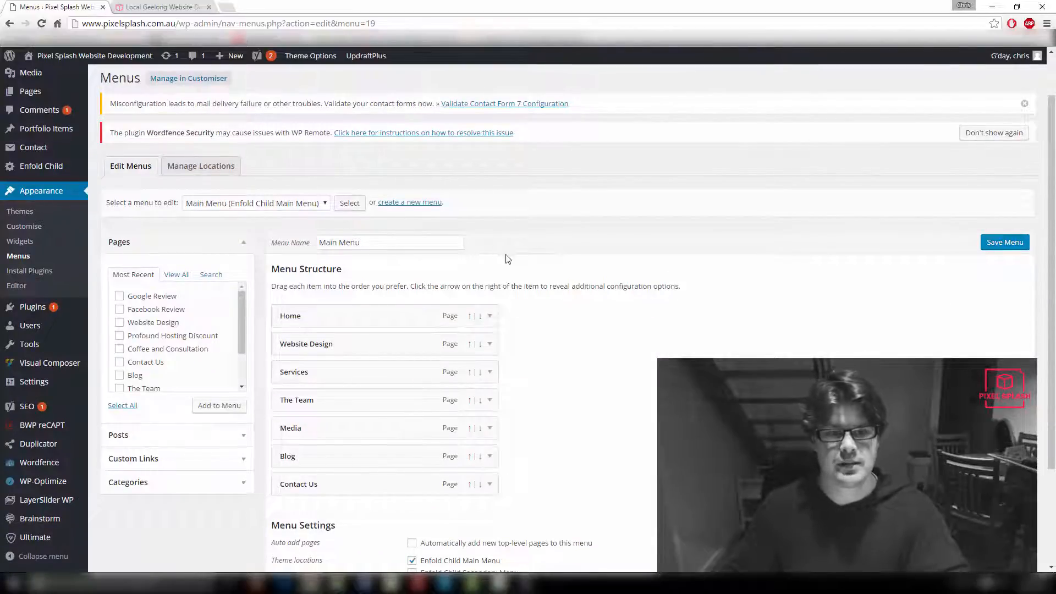
scroll(517, 261, down, 2)
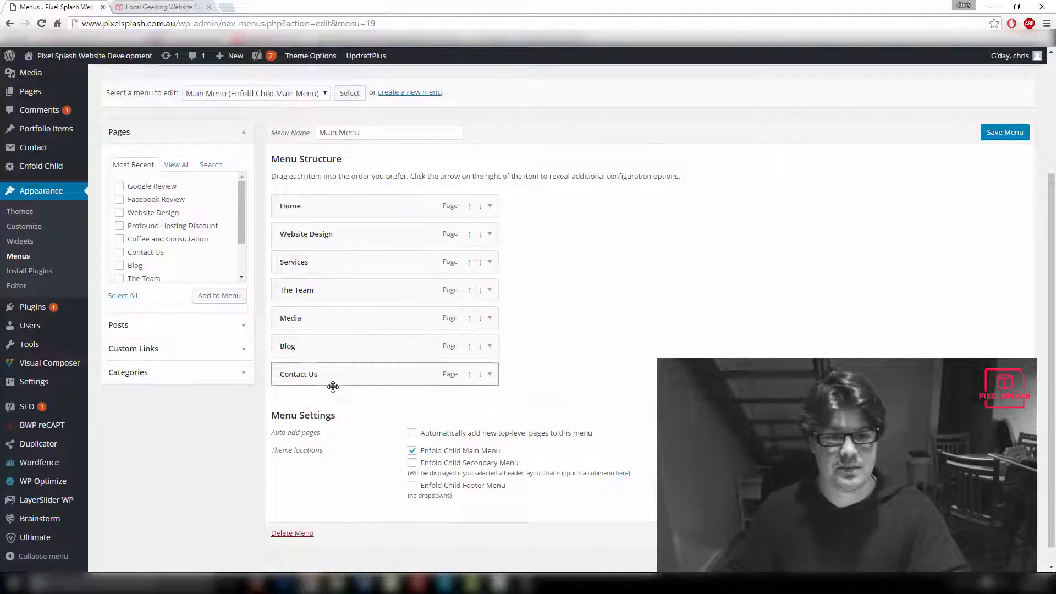
click(187, 6)
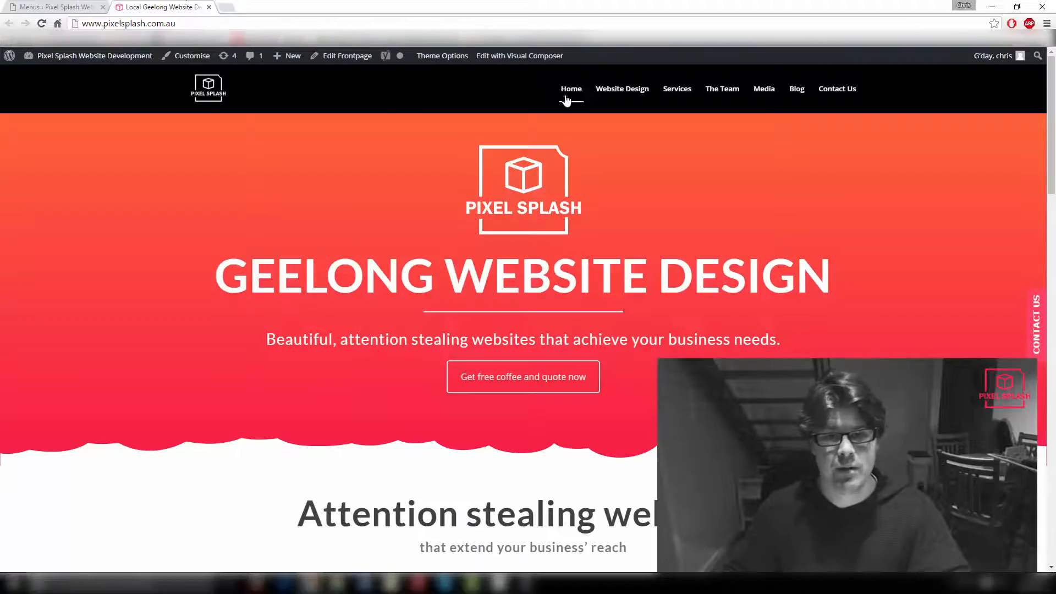
click(55, 6)
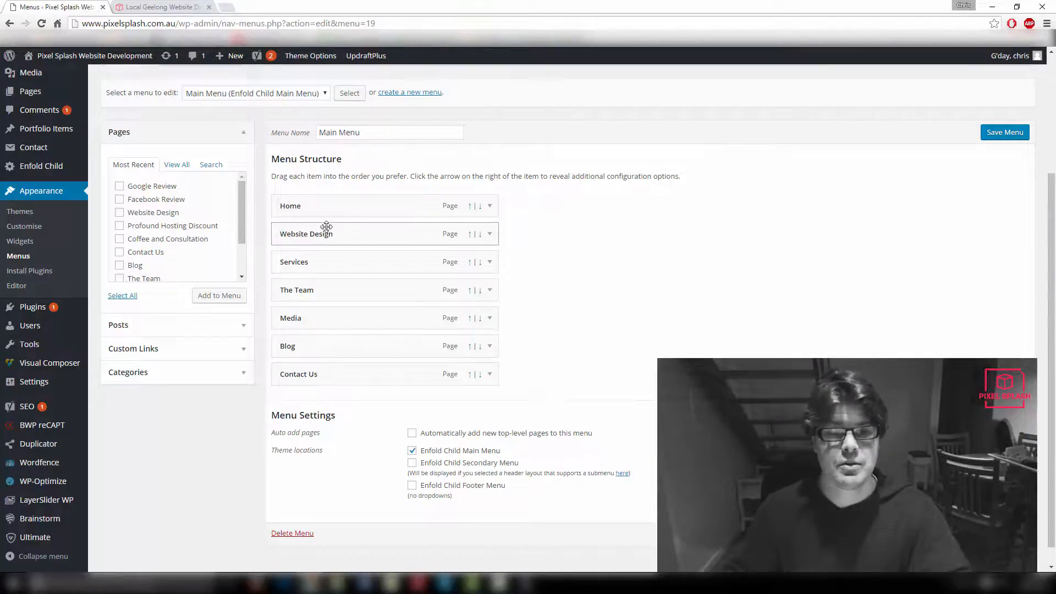
click(176, 7)
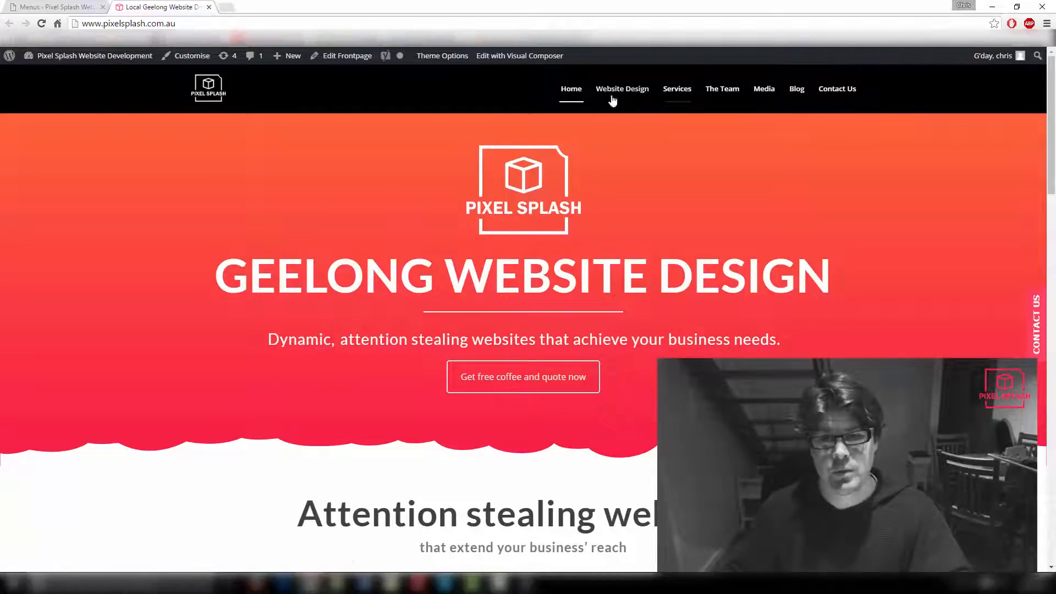
click(92, 5)
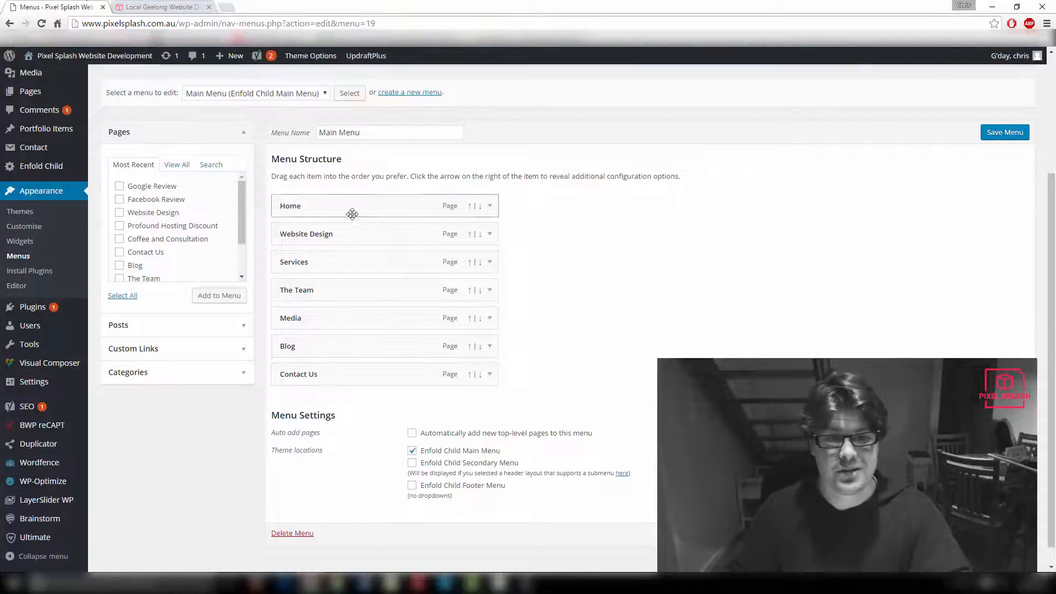
Move the Home item to the end of the menu structure and compare it with the live site's navigation.
drag(351, 211, 348, 394)
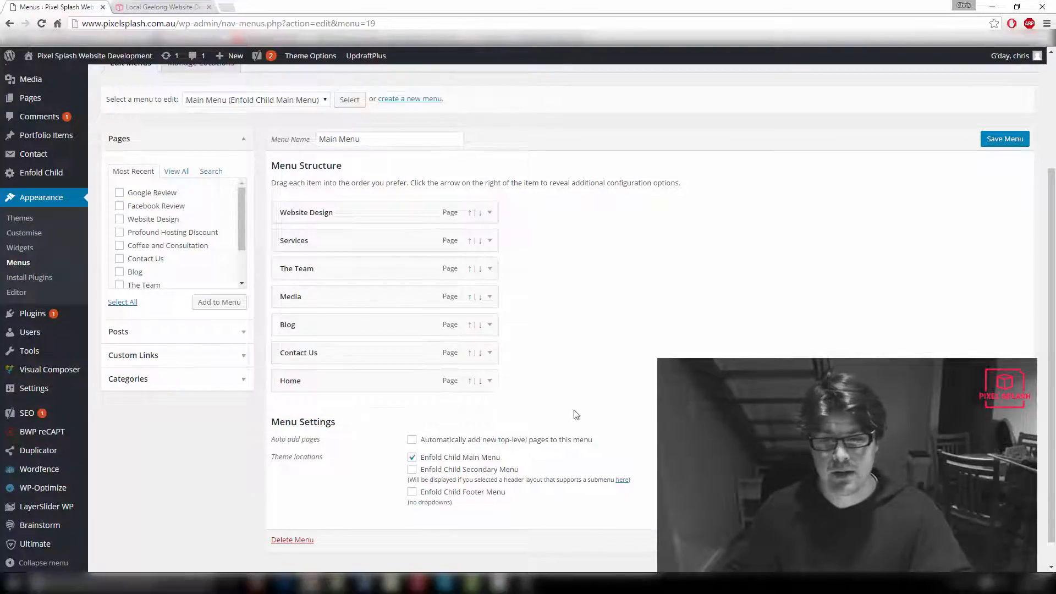
scroll(448, 358, down, 1)
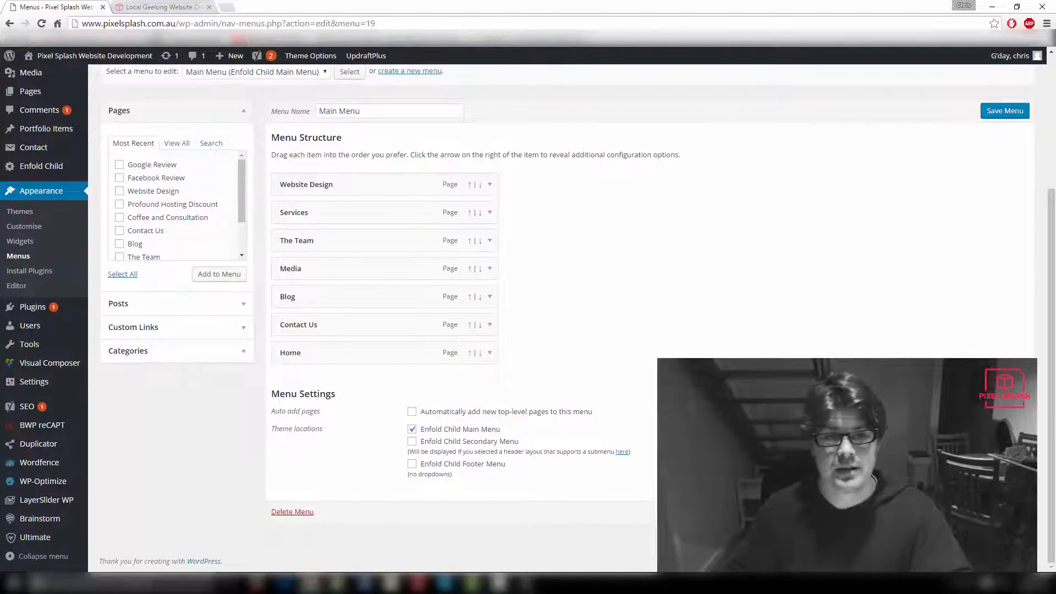
click(218, 6)
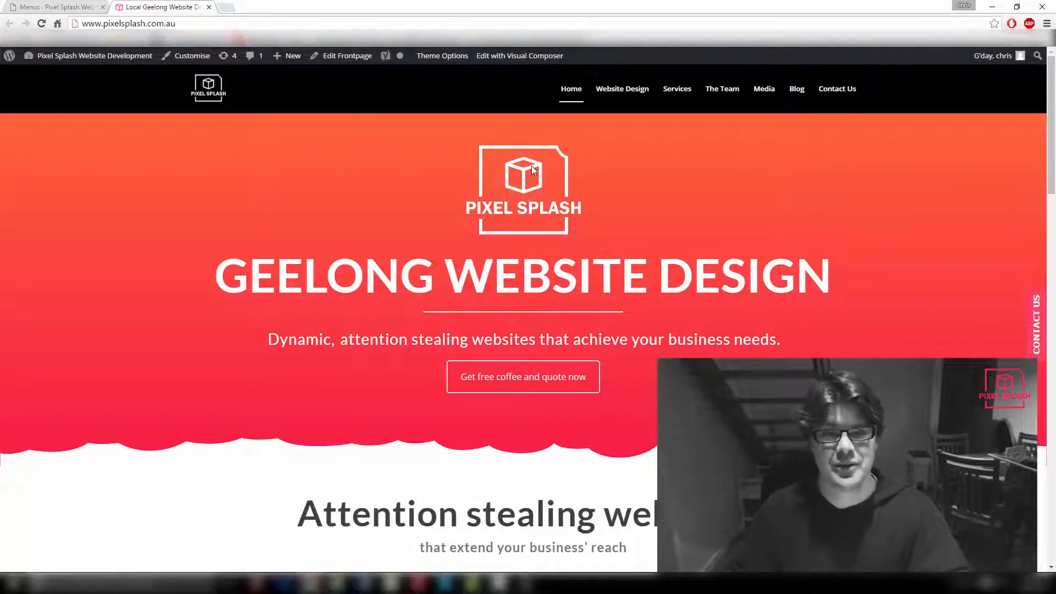
click(26, 6)
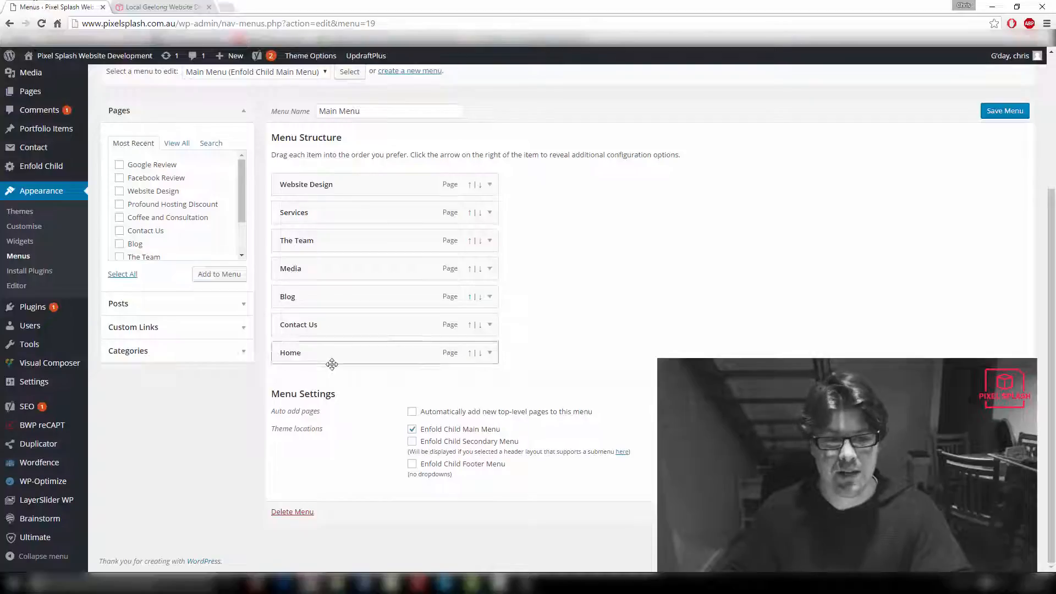
Return Home to first place and save the menu with Website Design nested as a sub-item under Services.
drag(333, 354, 300, 330)
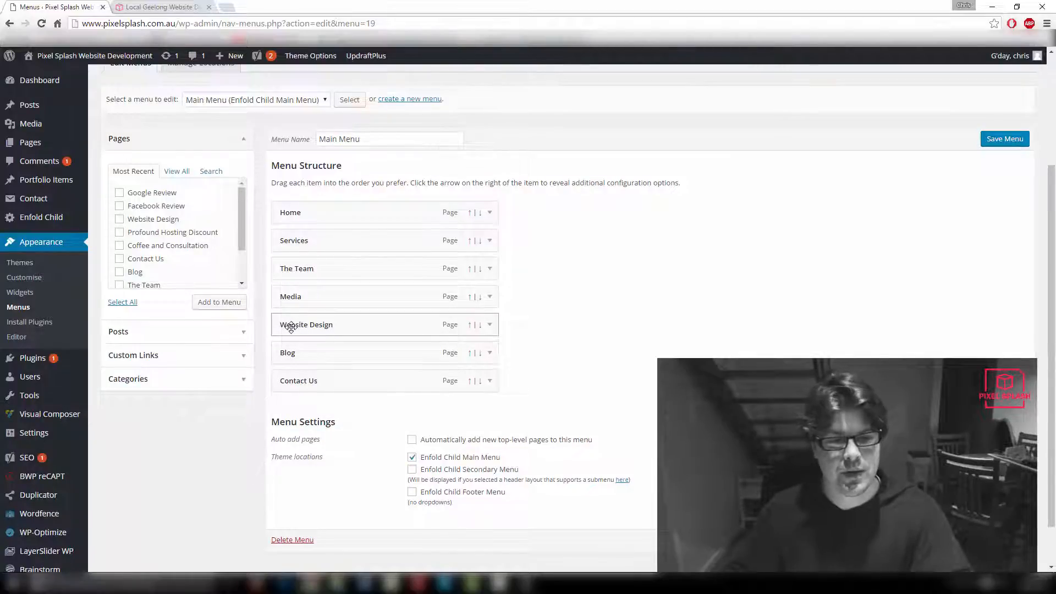
drag(291, 327, 326, 341)
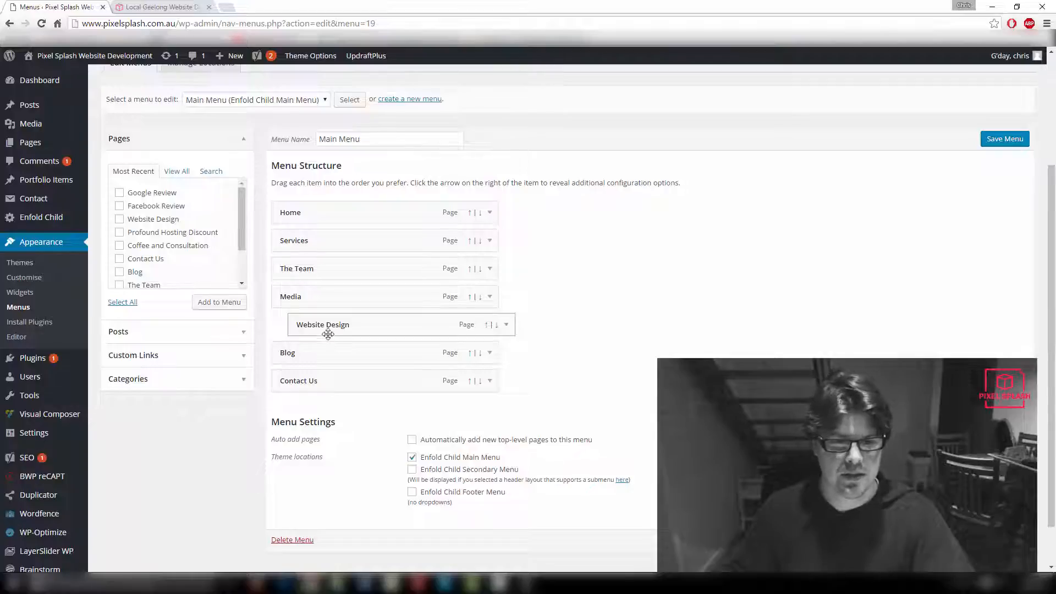
drag(328, 333, 329, 272)
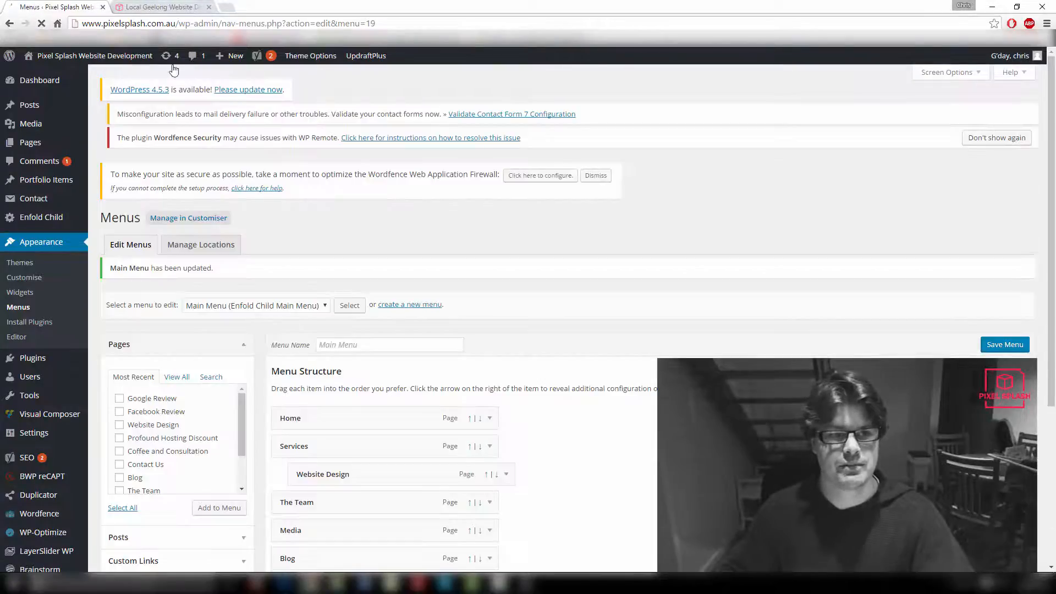
Reload the live home page and check the dropdown under Services against the menu structure.
click(187, 6)
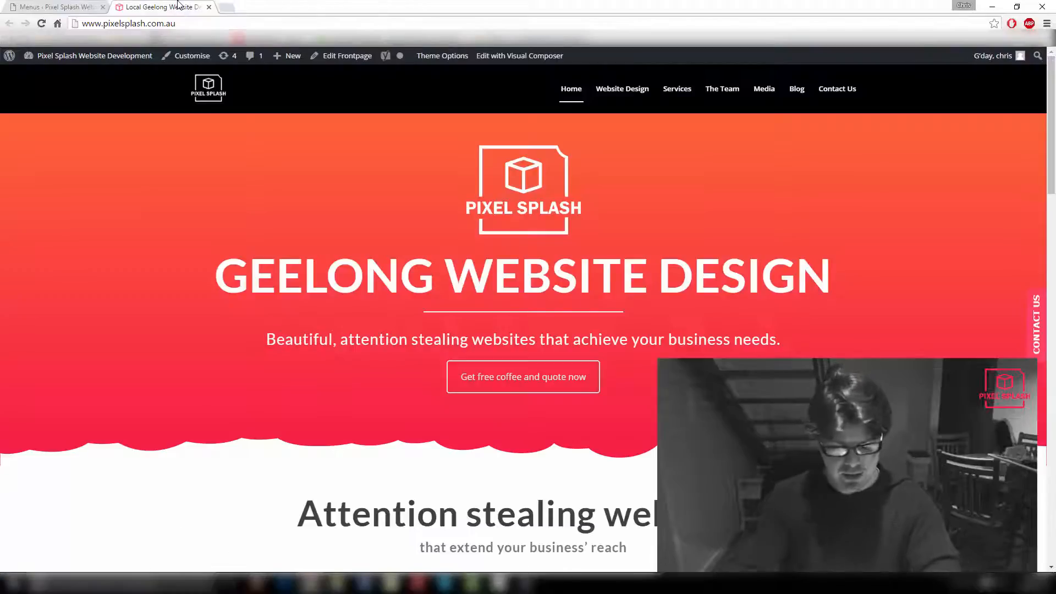
key(F5)
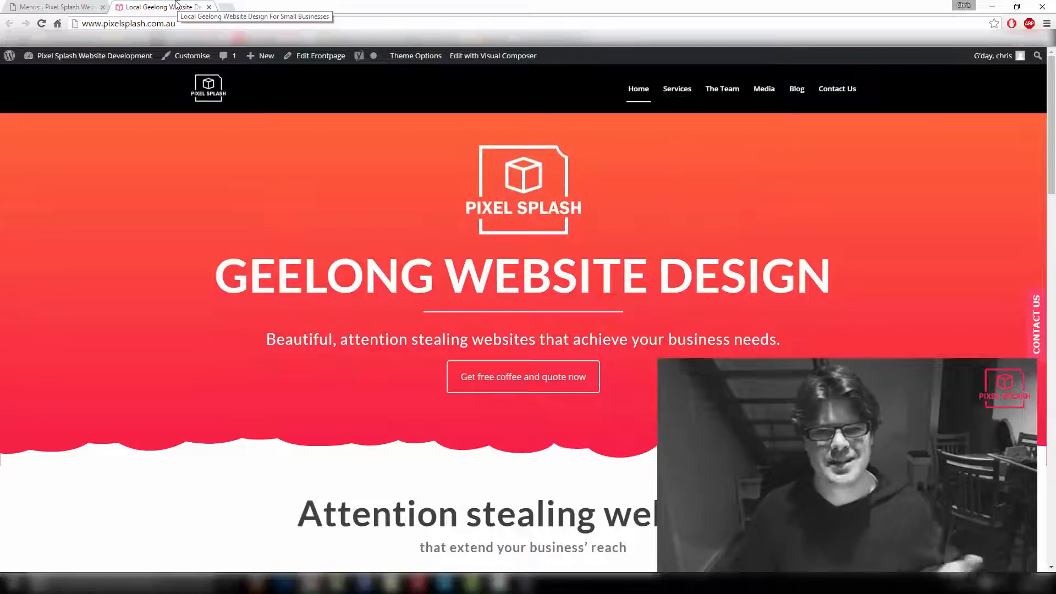
click(63, 6)
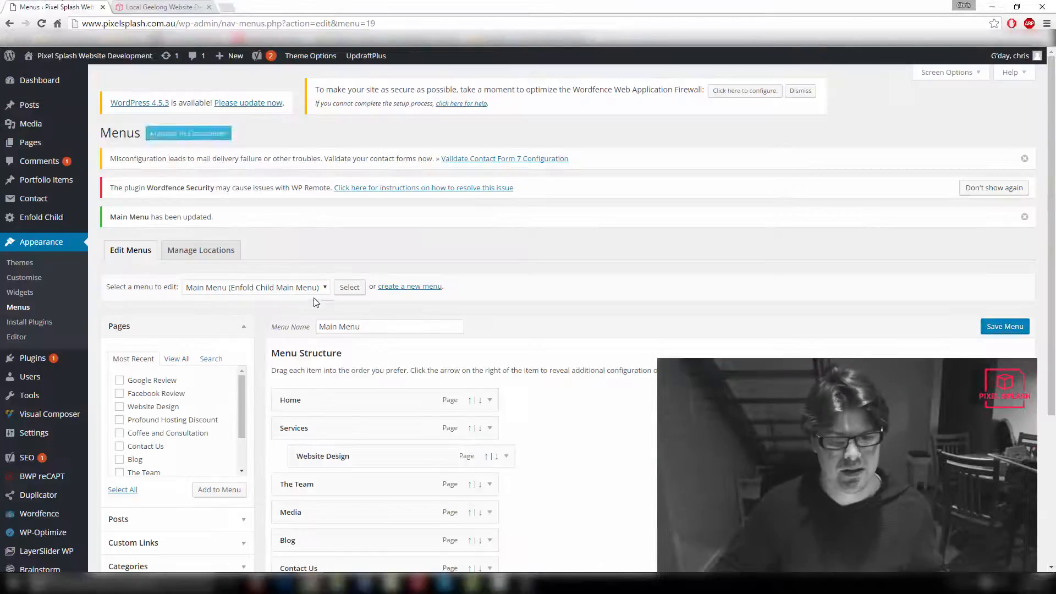
click(174, 5)
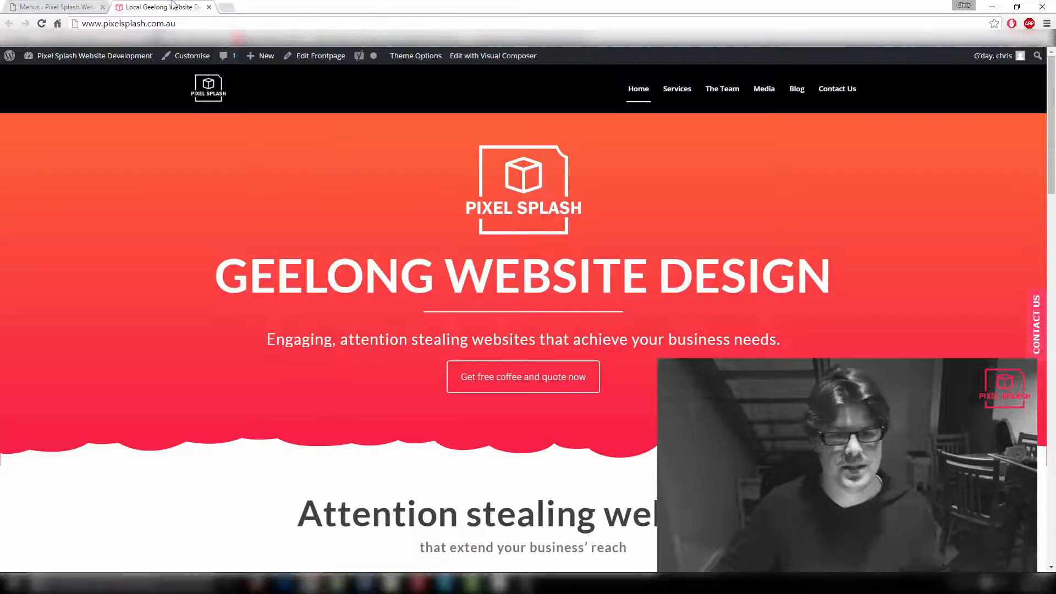
mouse_move(679, 88)
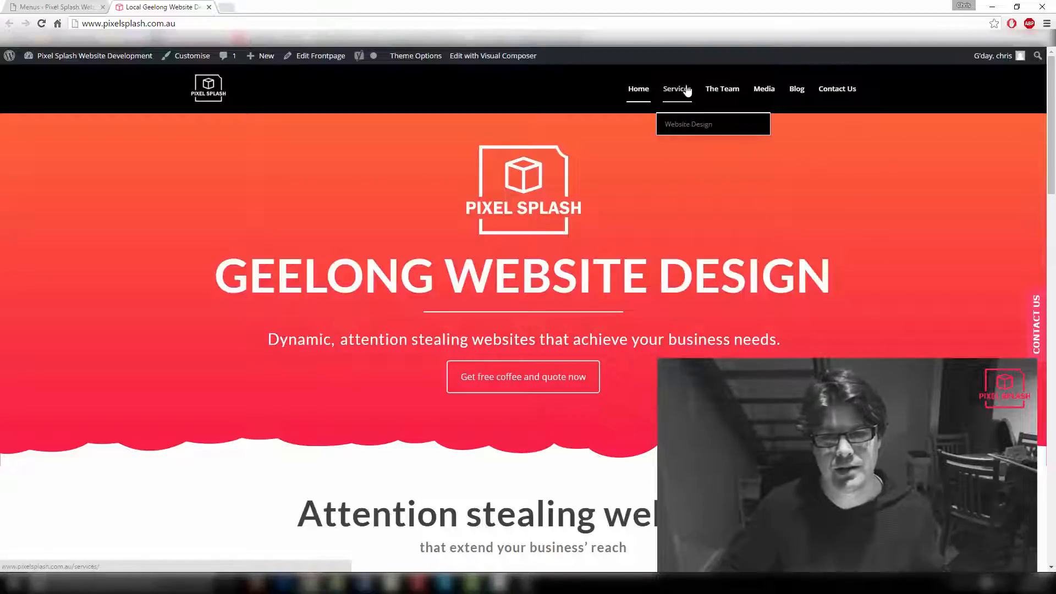
click(58, 6)
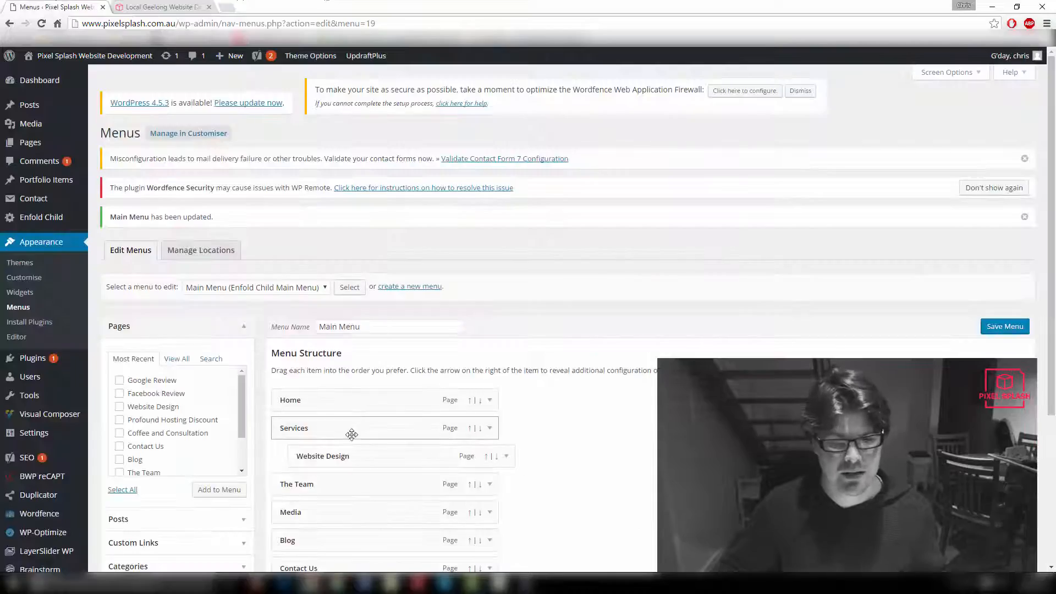
Save the menu with Website Design as a top-level item between Home and Services, and reload the live home page.
drag(343, 447, 258, 418)
click(1007, 328)
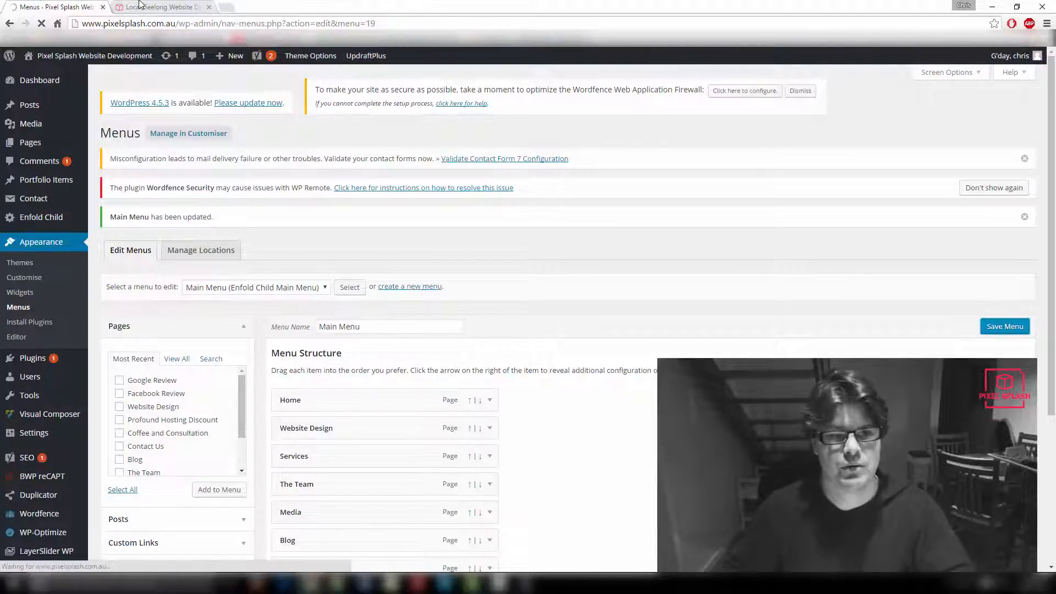
scroll(402, 310, down, 2)
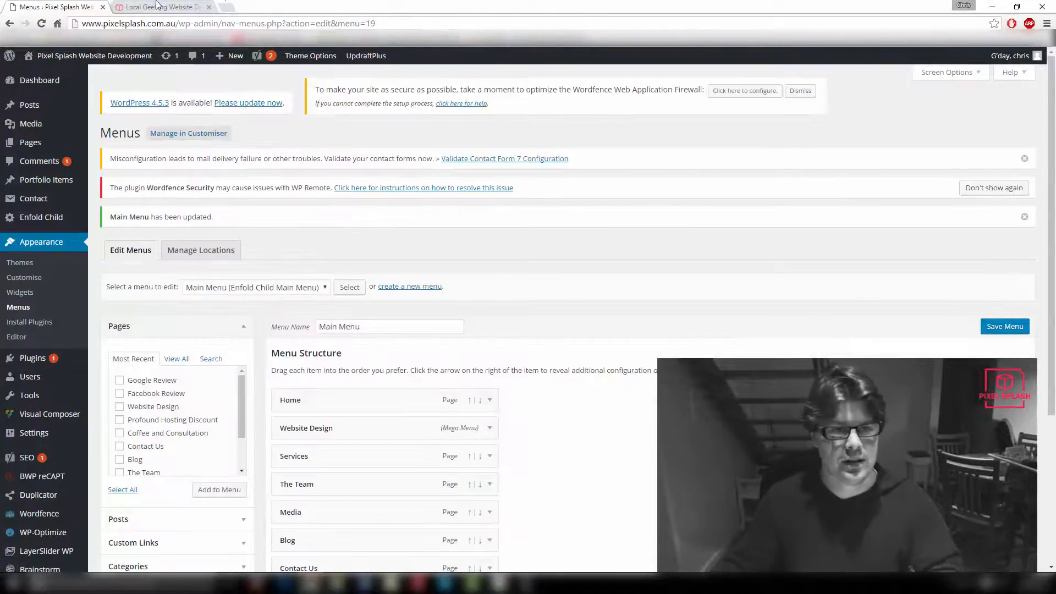
click(158, 6)
key(F5)
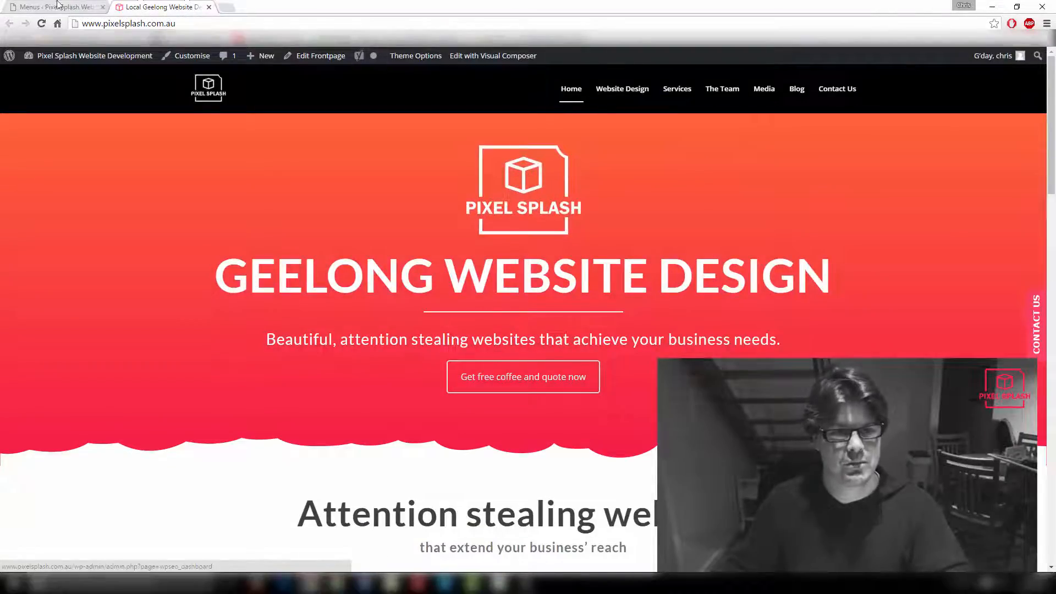
Nest Website Design under Home, Services under Website Design, and The Team under Services in the menu structure.
click(59, 6)
scroll(306, 252, down, 3)
drag(330, 264, 373, 292)
drag(316, 317, 390, 316)
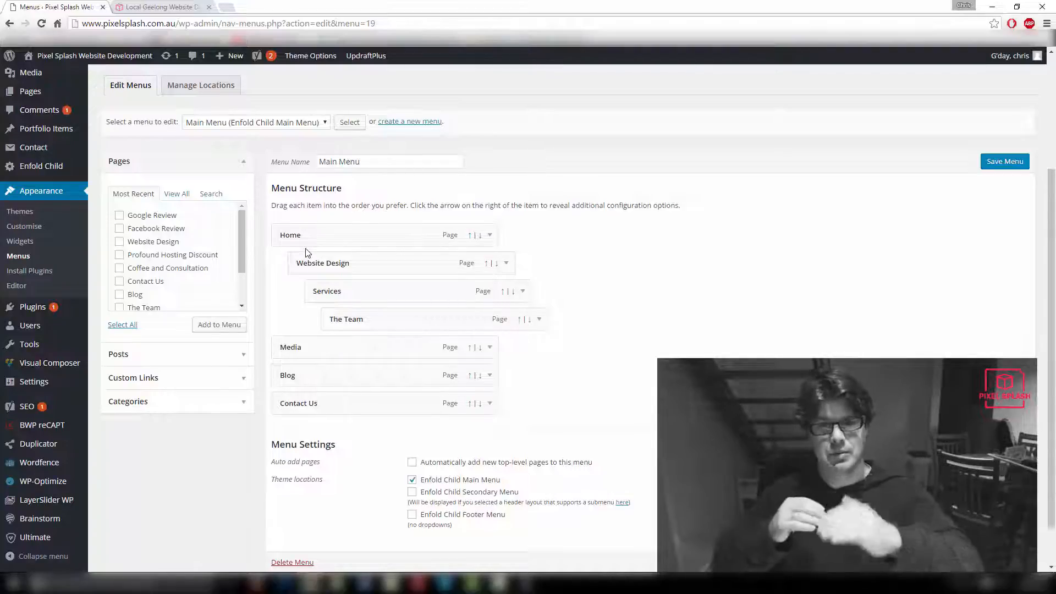
Return Website Design and Services to the top level, nesting The Team and Blog under Services and Media beneath The Team.
drag(357, 317, 284, 266)
drag(311, 317, 308, 372)
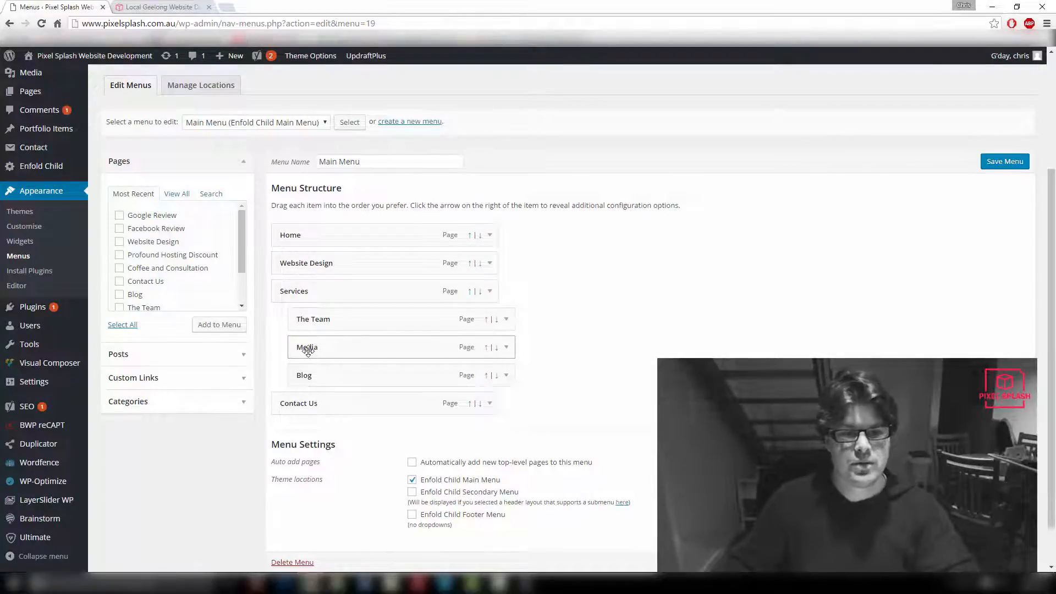
drag(308, 350, 330, 348)
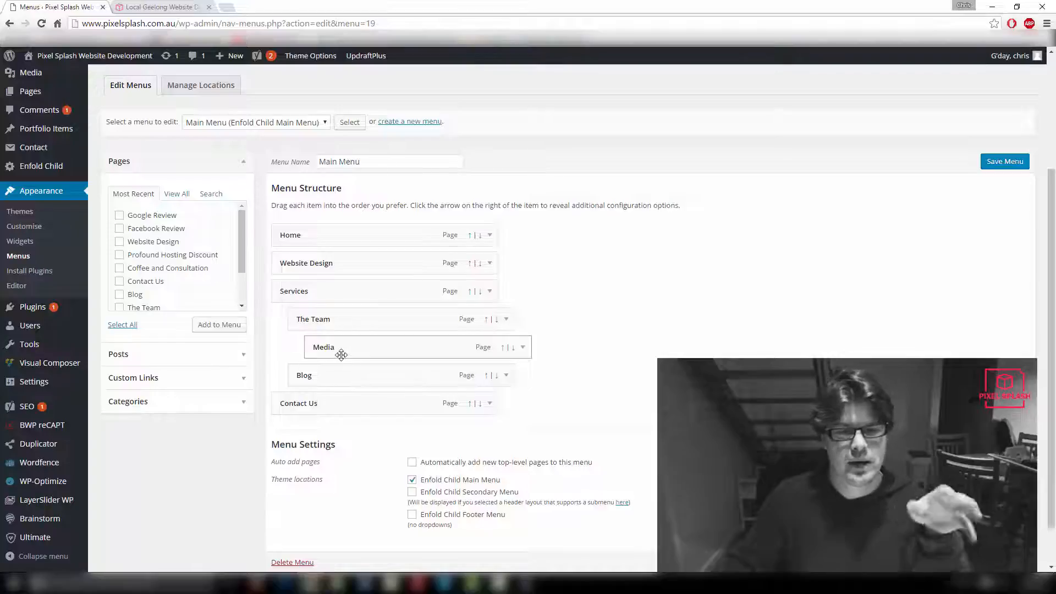
Flatten the menu to top-level items, with Contact Us, Blog and Media placed in that order after The Team.
drag(341, 350, 245, 417)
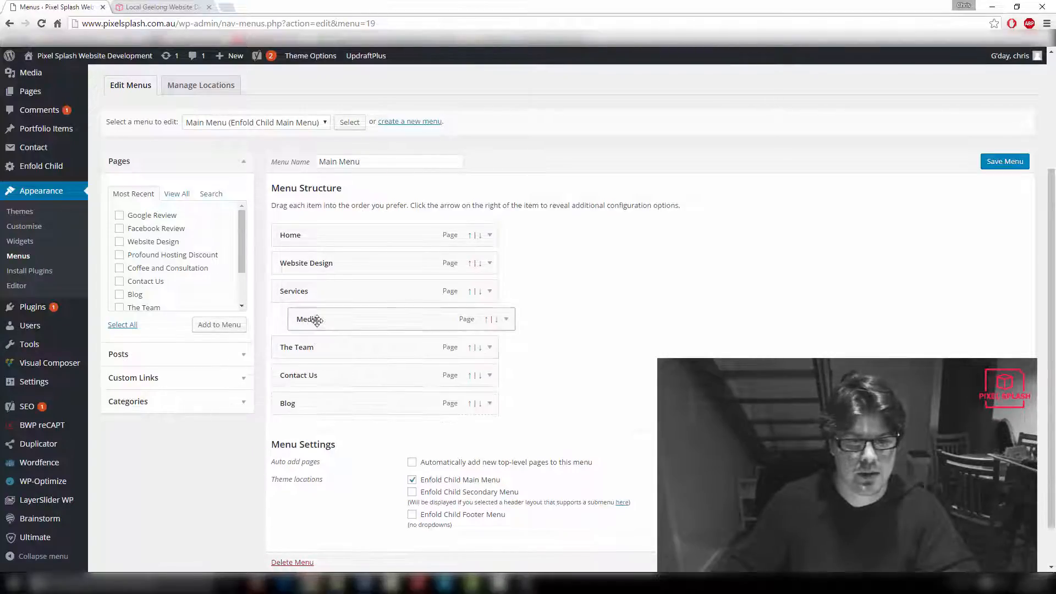
drag(306, 319, 297, 411)
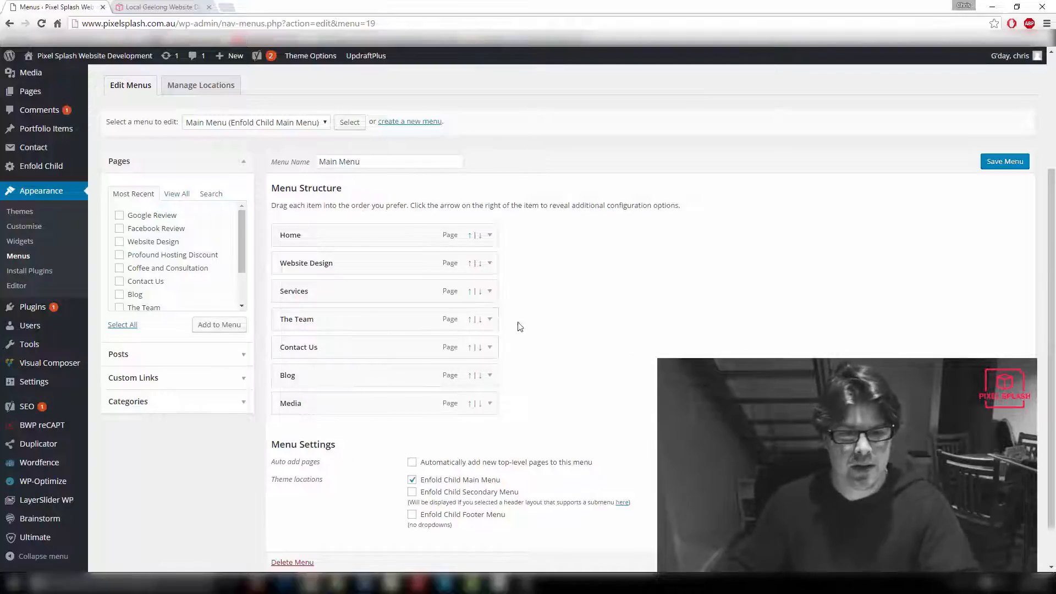
Examine the Home menu item's navigation label, title attribute and menu style options, comparing its label with the live site's menu.
click(490, 236)
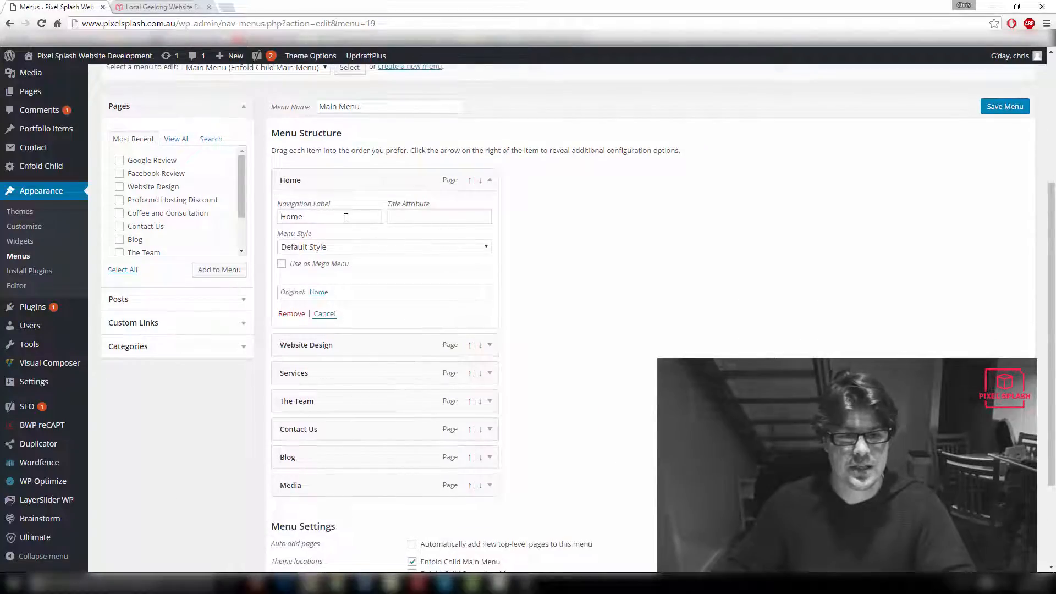
click(154, 6)
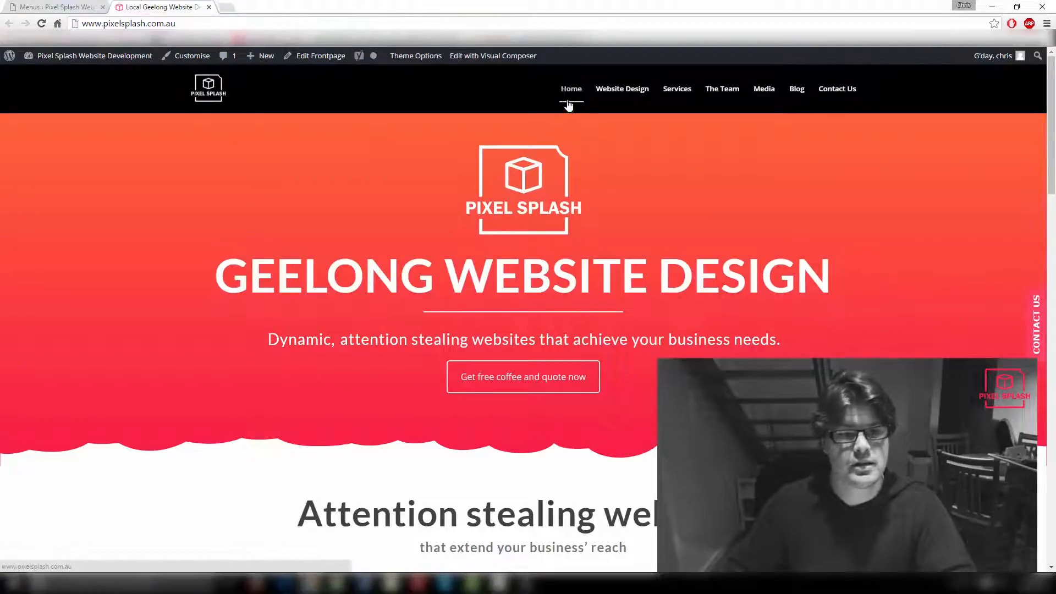
click(82, 6)
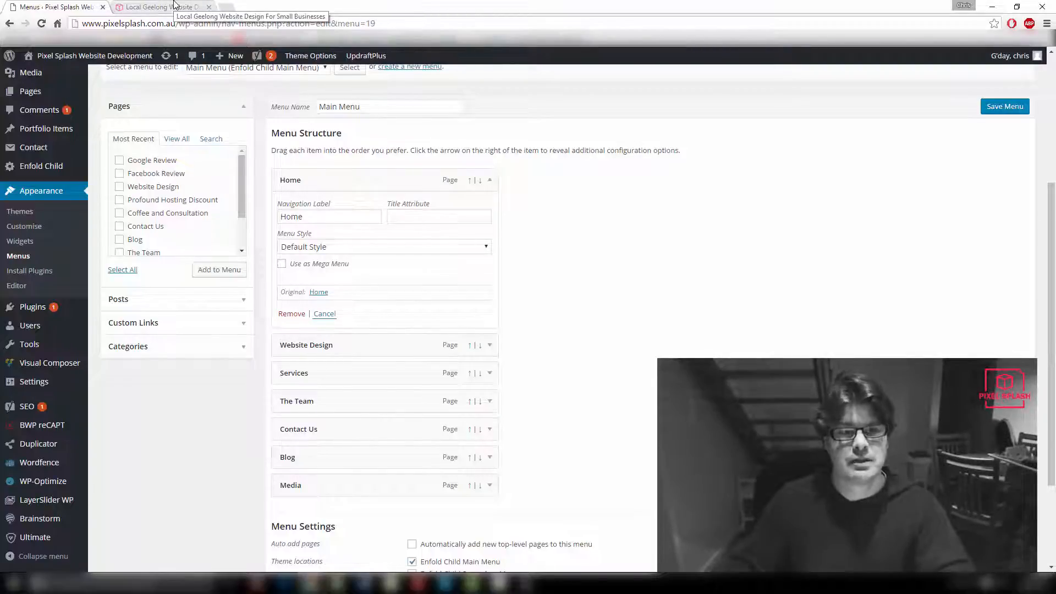
double_click(280, 218)
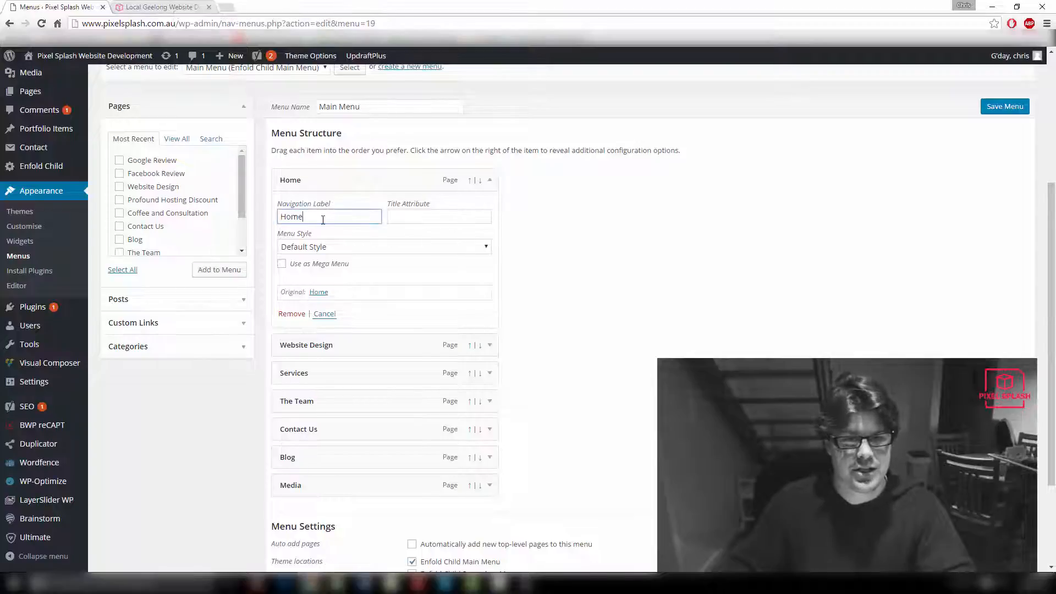
click(407, 216)
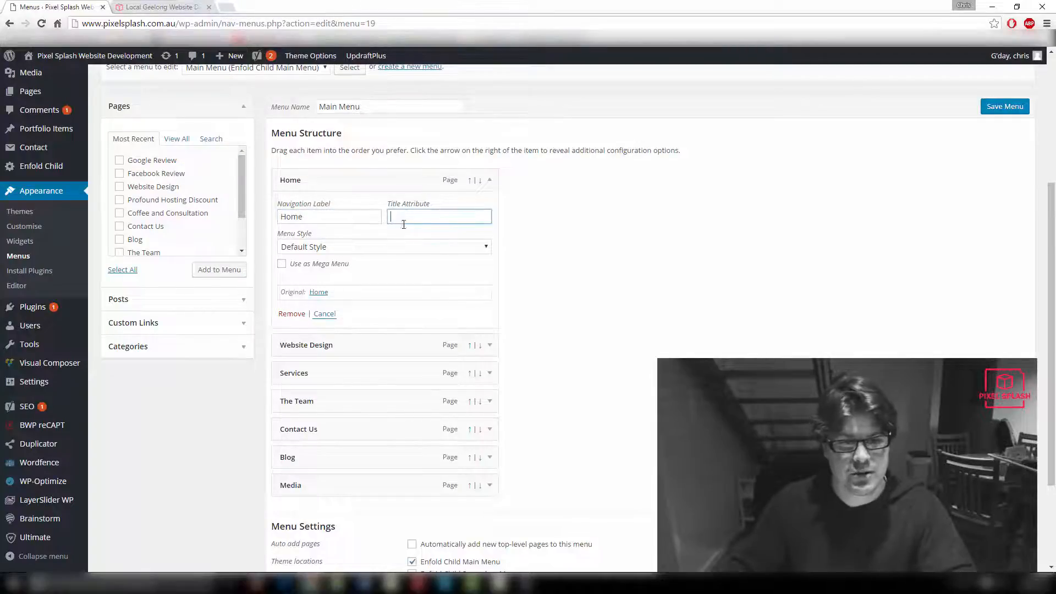
click(390, 246)
click(390, 247)
click(390, 252)
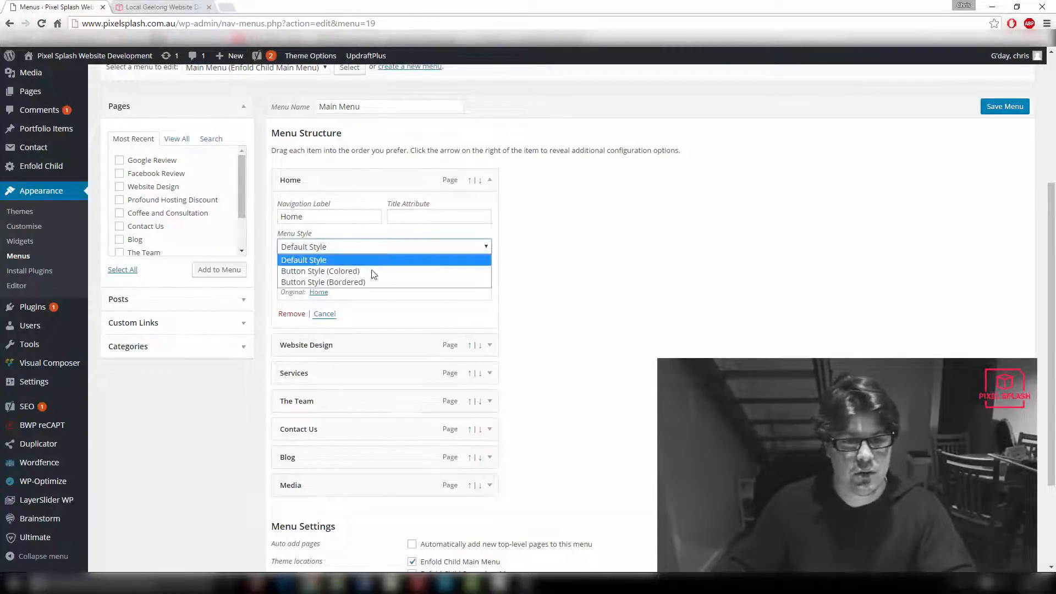
click(527, 284)
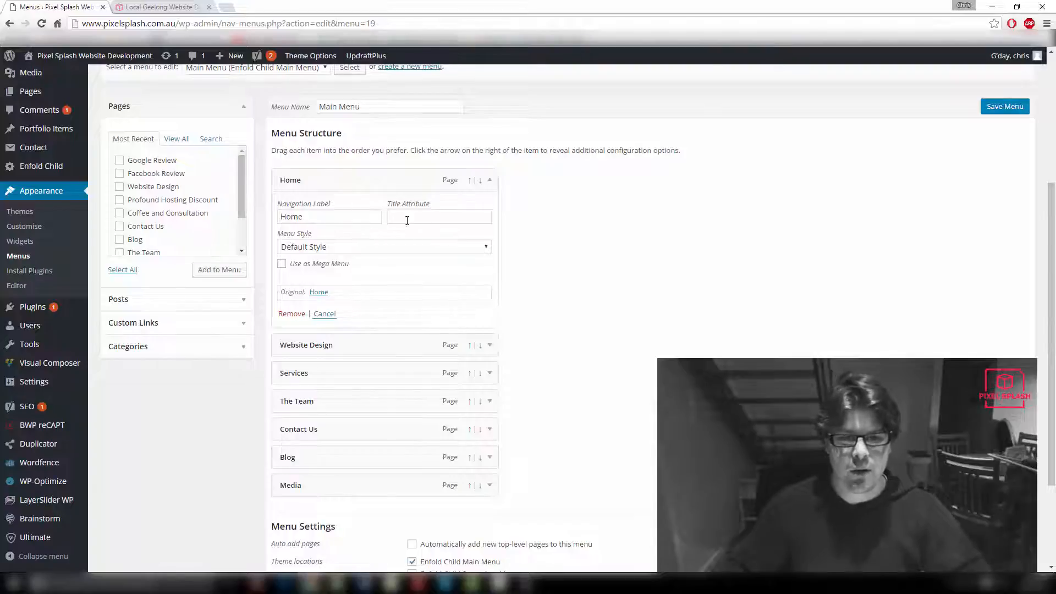
drag(330, 216, 279, 216)
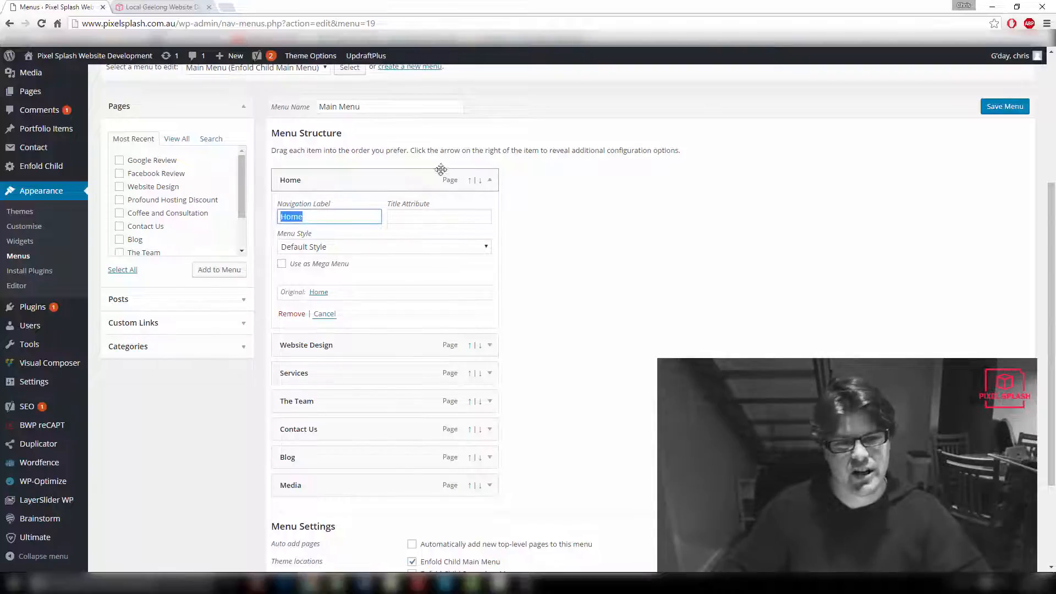
click(490, 180)
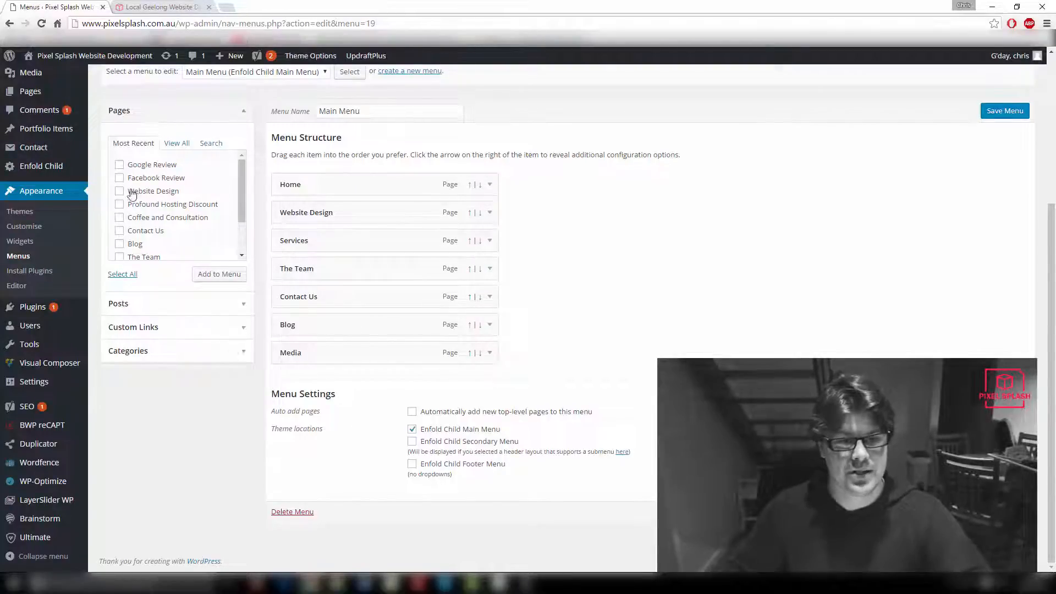
Look through the Posts, Custom Links and Categories available as menu item sources, and return to Pages.
click(182, 306)
click(215, 333)
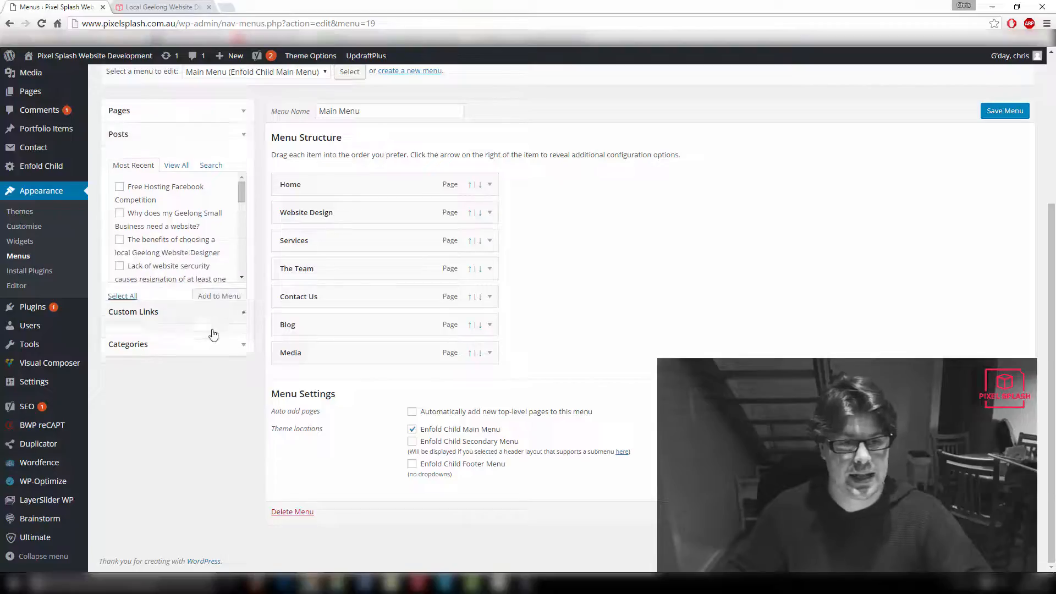
click(199, 278)
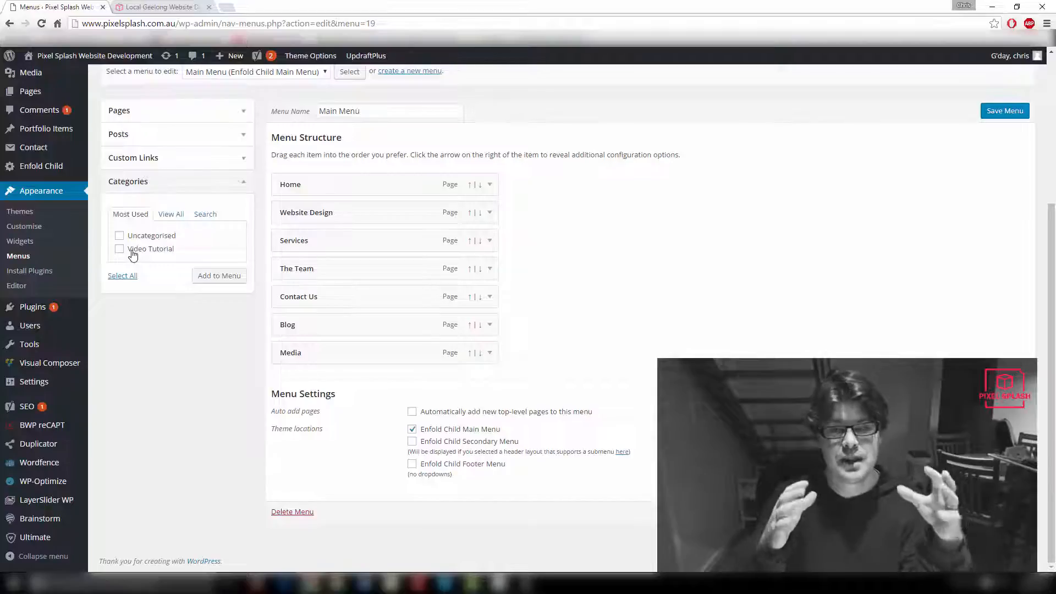
click(244, 187)
click(226, 113)
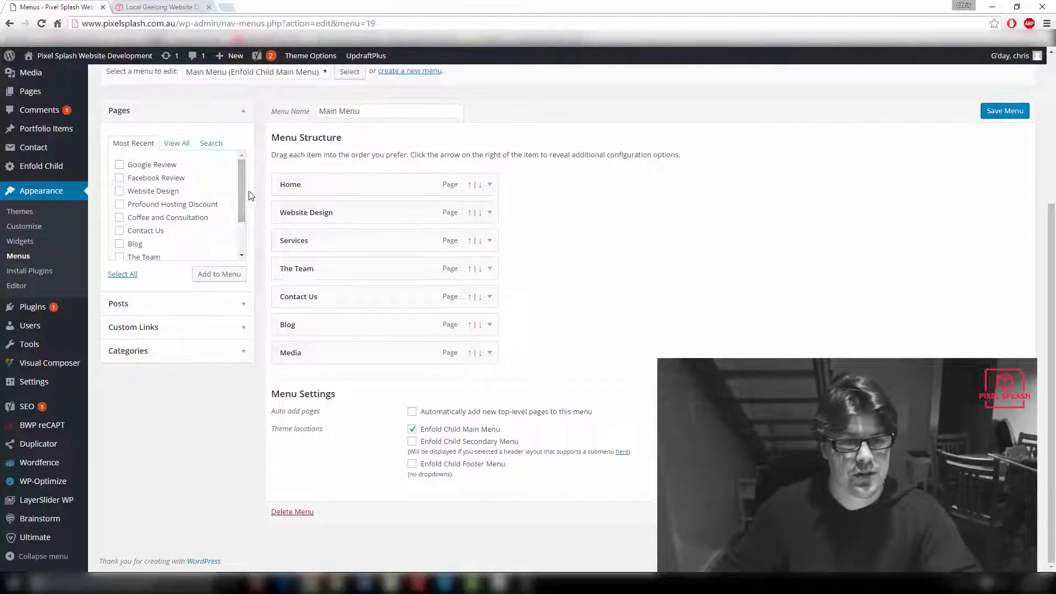
Select Coffee and Consultation, Google Review and Facebook Review among the recent pages, and Home and Contact Us in the full page list.
scroll(176, 207, down, 1)
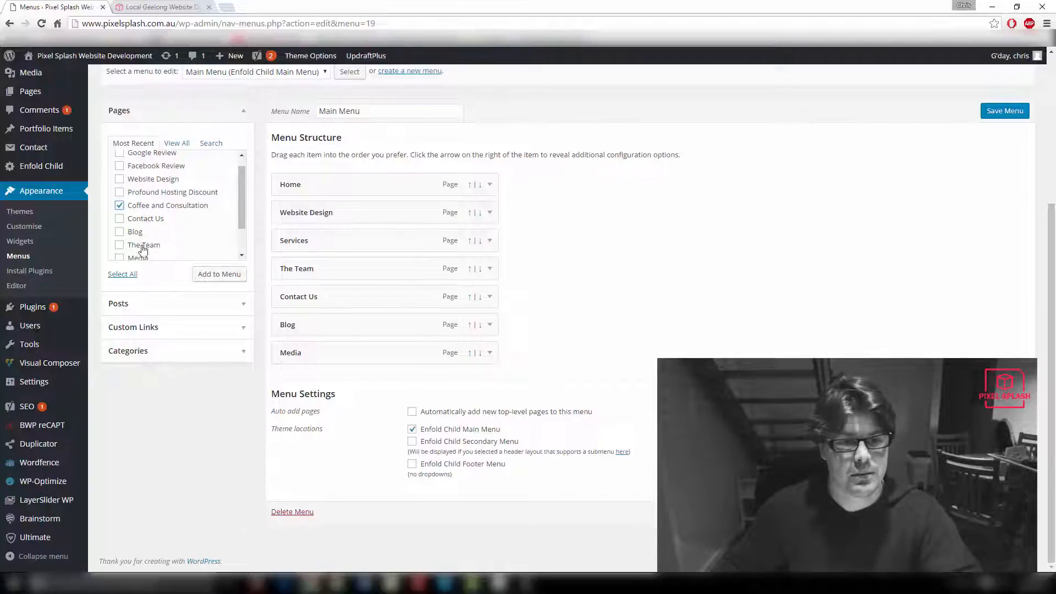
scroll(176, 231, up, 1)
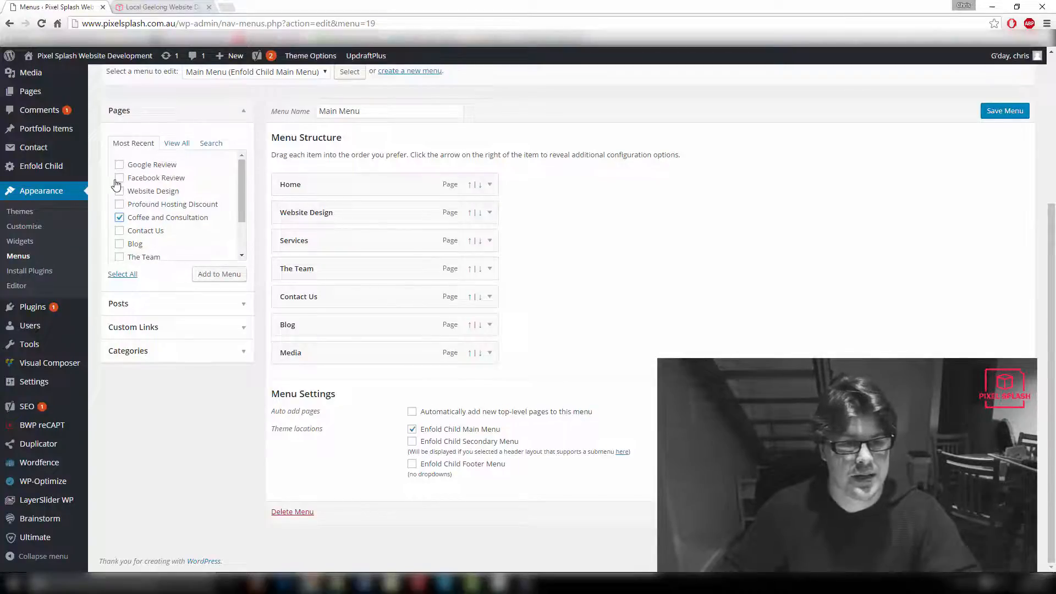
click(120, 166)
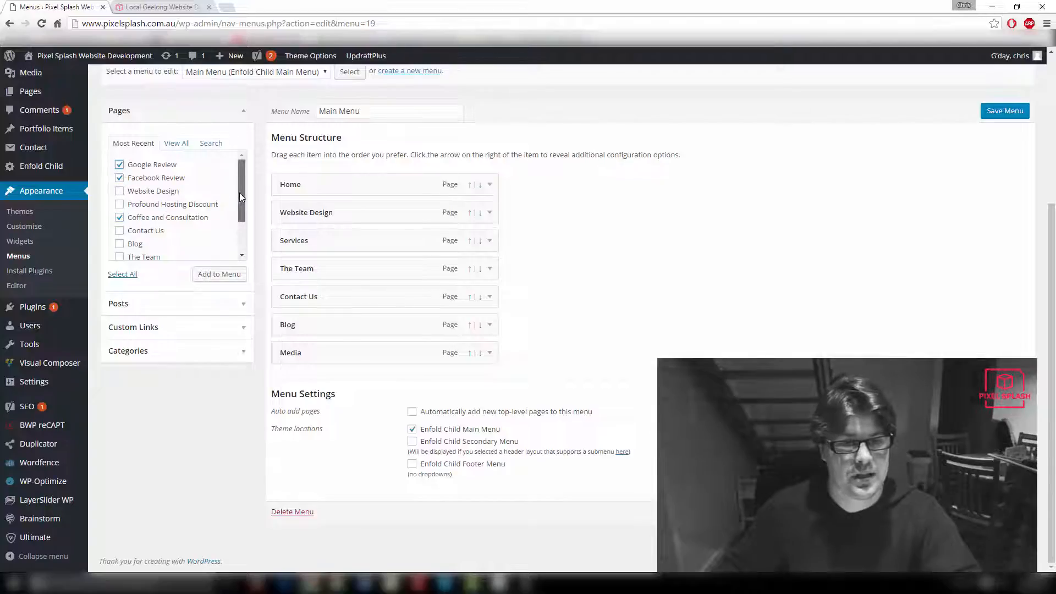
scroll(131, 165, down, 2)
scroll(130, 160, up, 2)
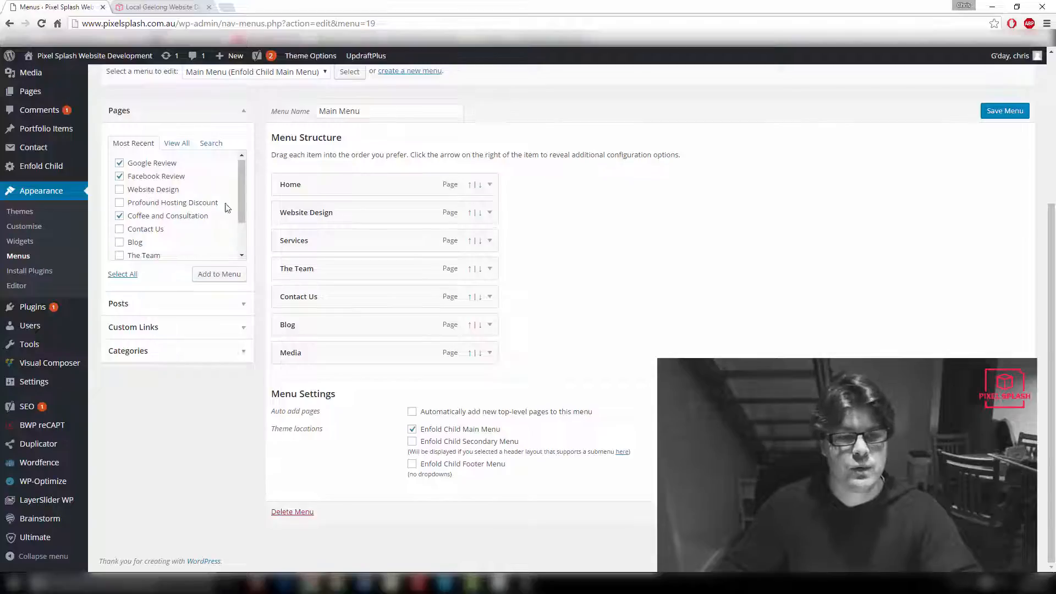
drag(240, 192, 245, 168)
click(183, 144)
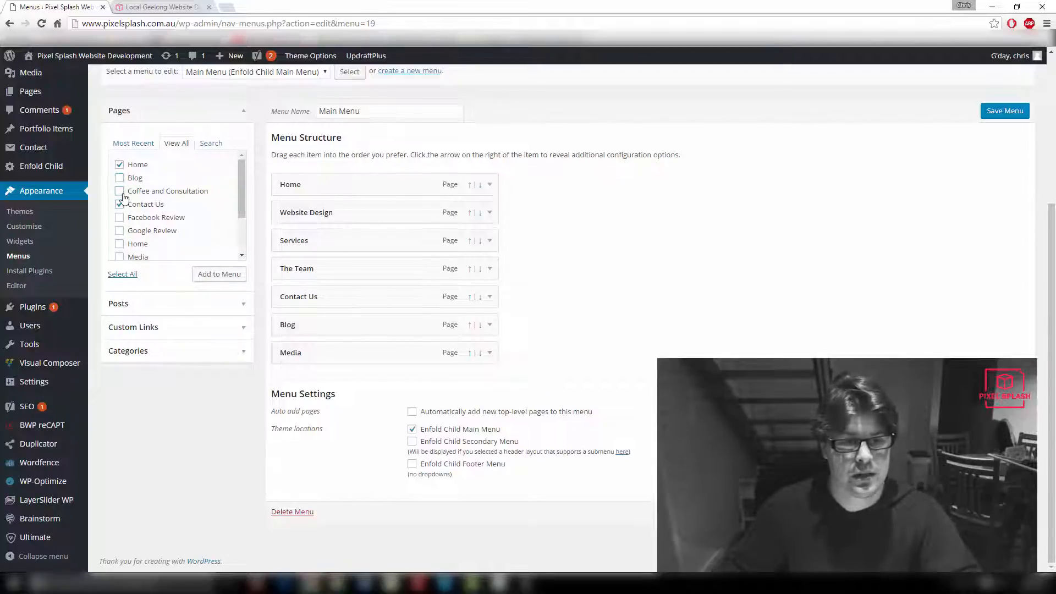
Search the pages for "coffee" and select Coffee and Consultation.
click(201, 145)
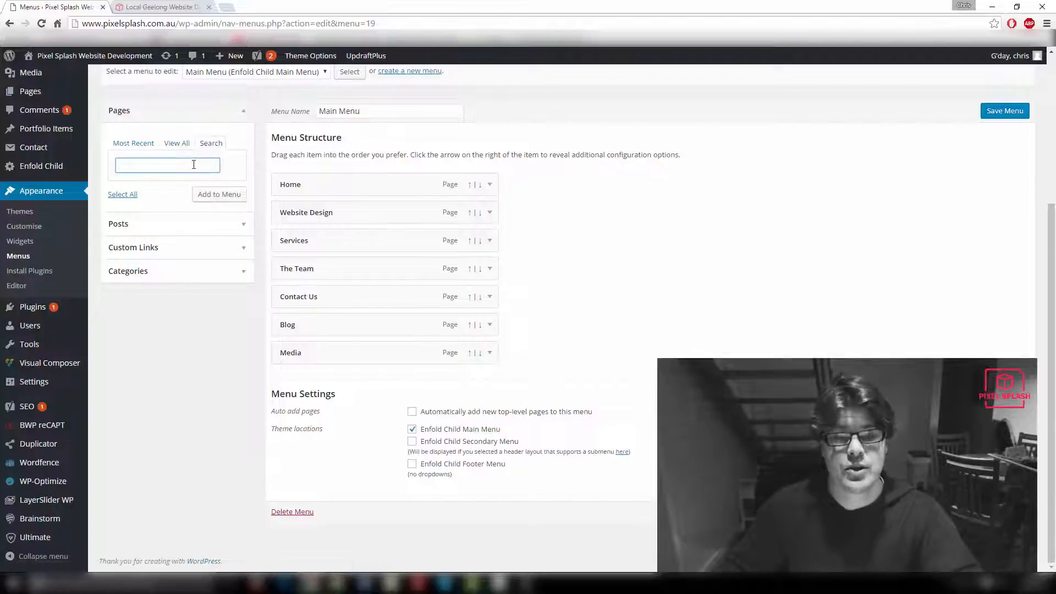
text(coffee)
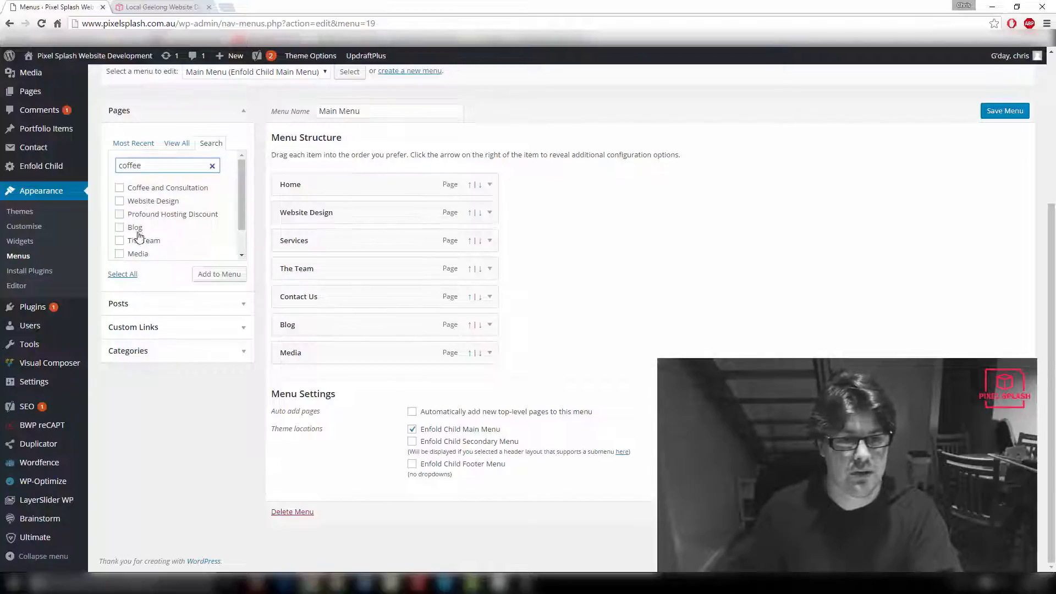
click(120, 189)
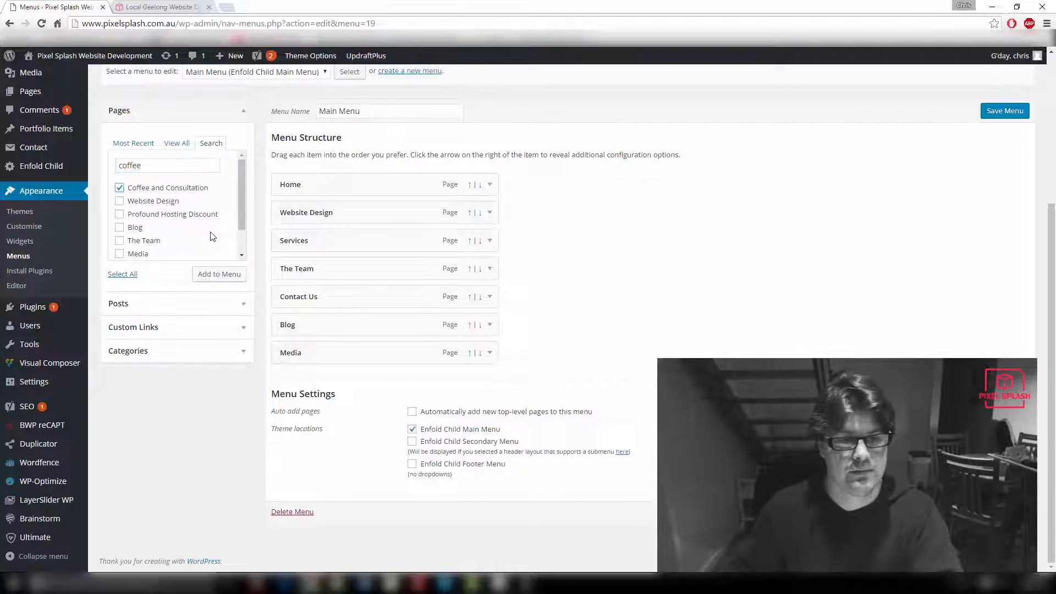
Add Coffee and Consultation, Facebook Review and Google Review from the full page list to the menu.
click(171, 144)
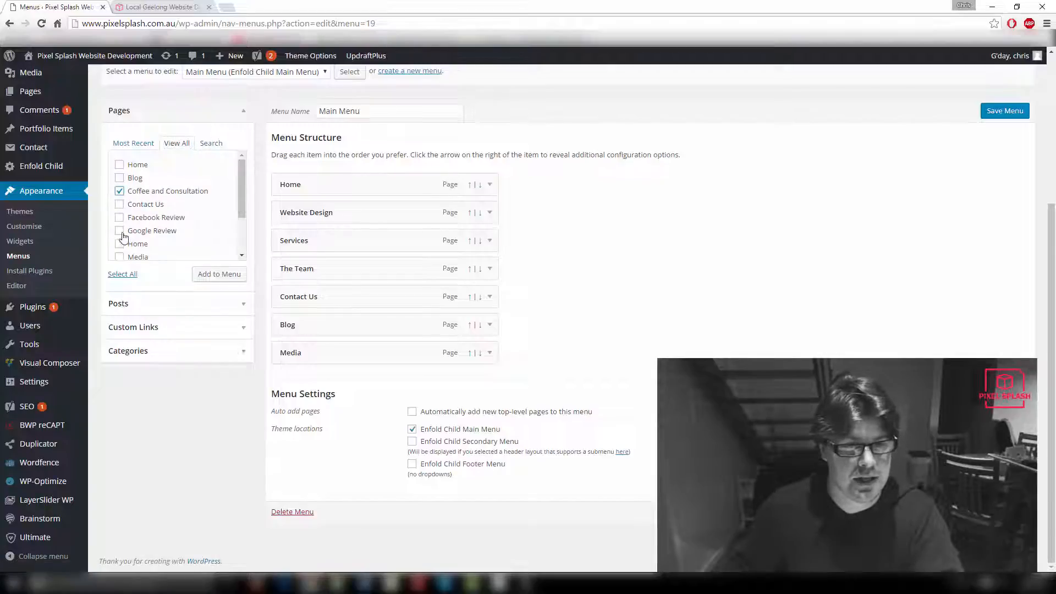
click(119, 231)
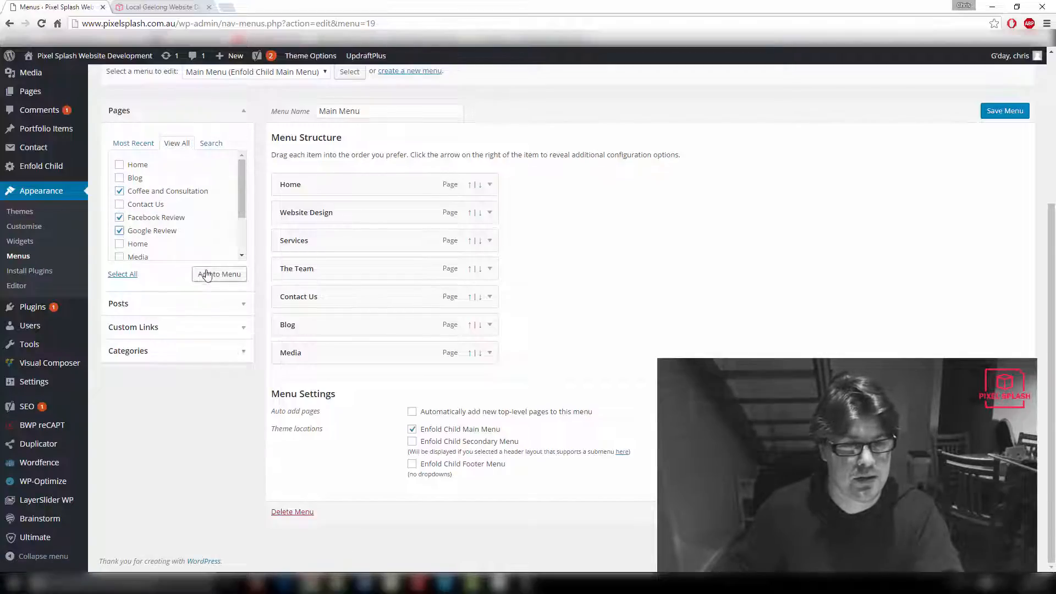
click(209, 279)
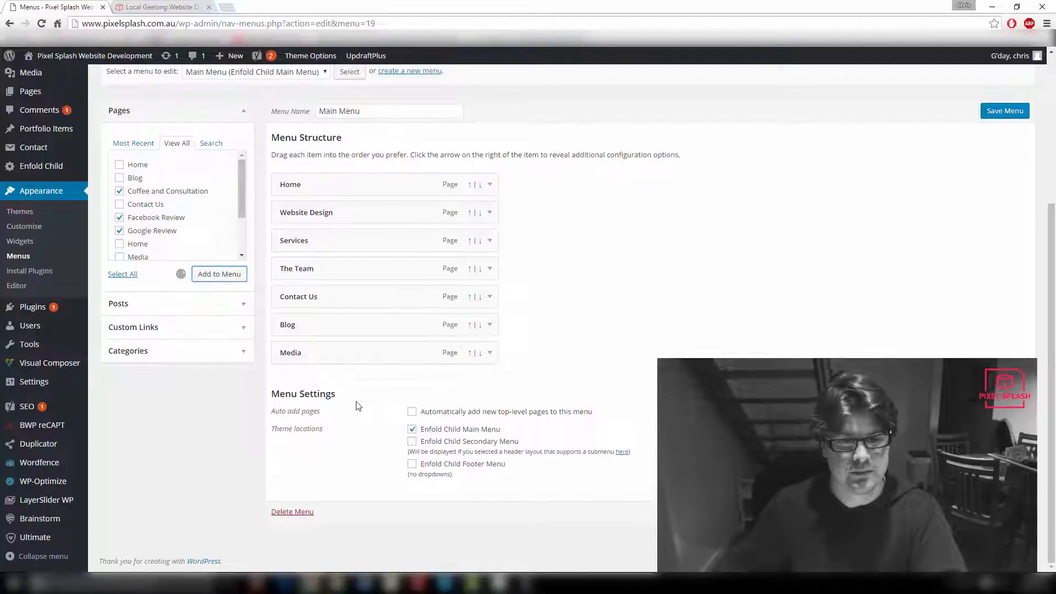
Nest Coffee and Consultation under Home, and Facebook Review and Google Review under Website Design.
drag(347, 380, 363, 211)
drag(353, 413, 337, 265)
drag(313, 438, 327, 300)
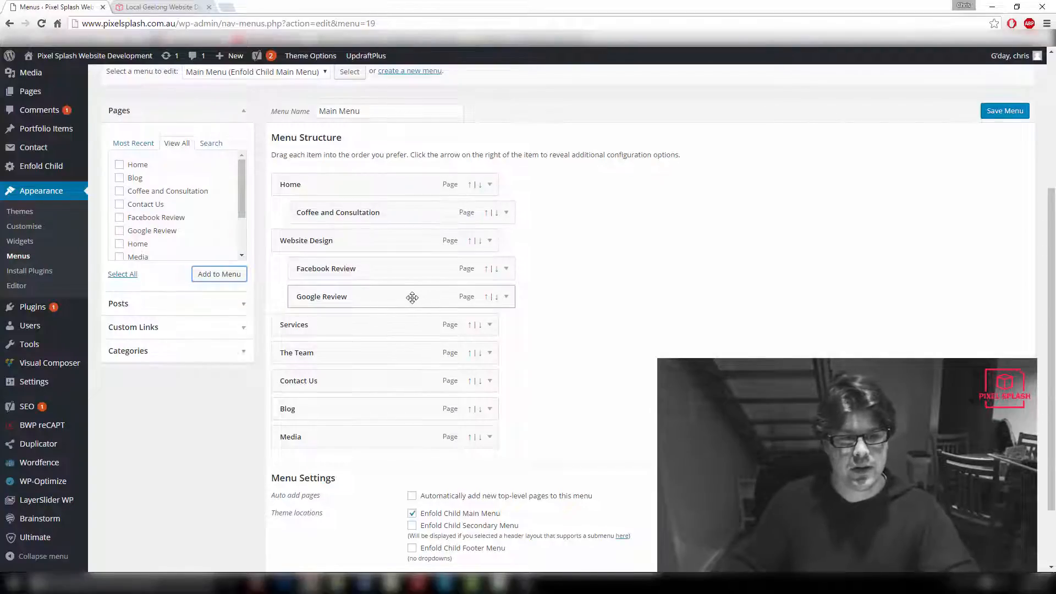
Add the post "Does your business look credible online? Pixel Splash Web Design Geelong" to the menu and nest it under Services.
click(224, 305)
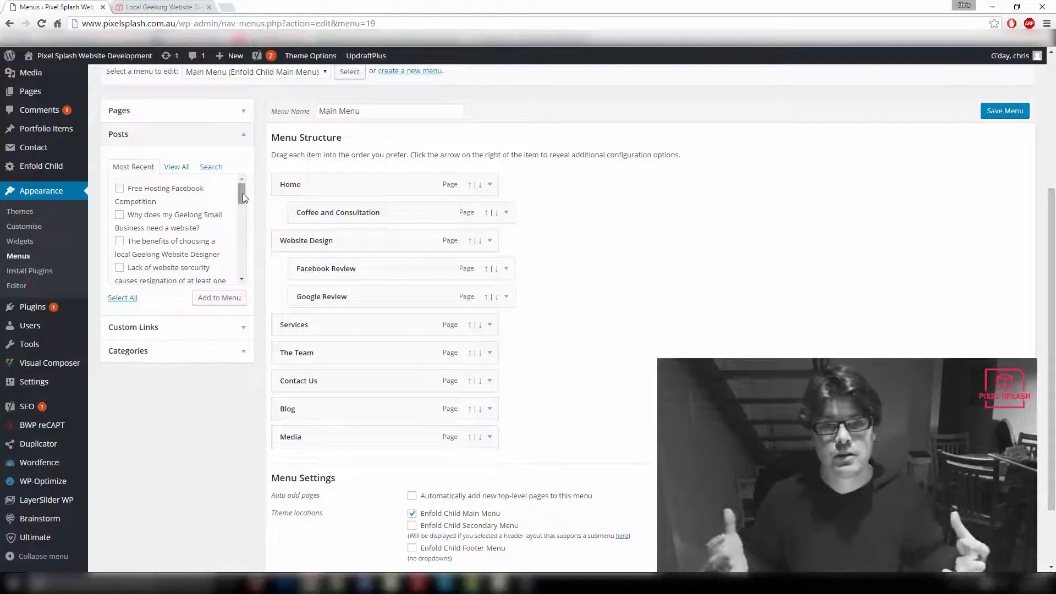
drag(243, 196, 244, 264)
click(168, 167)
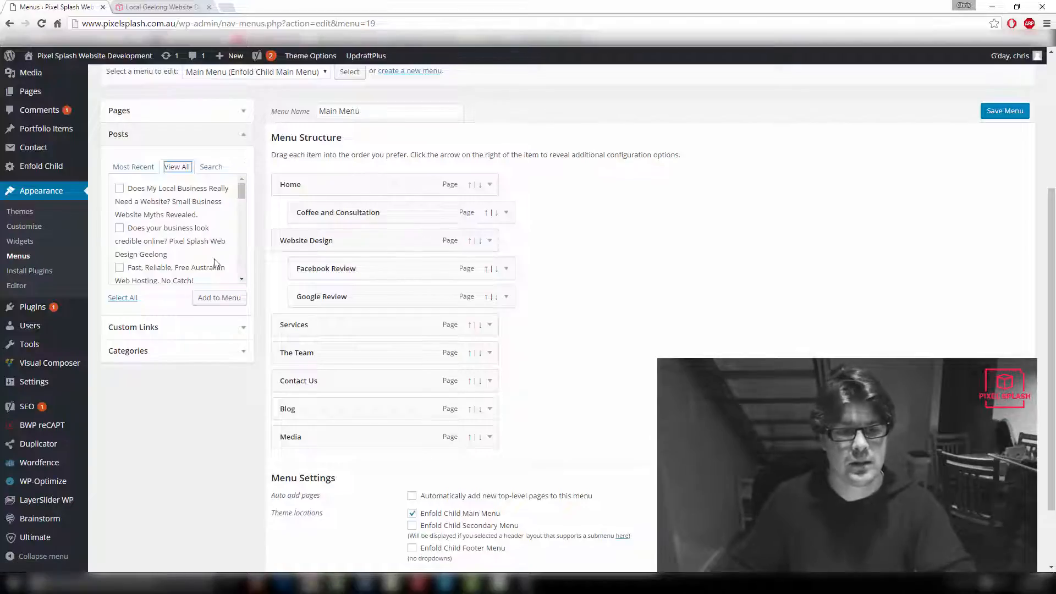
click(120, 227)
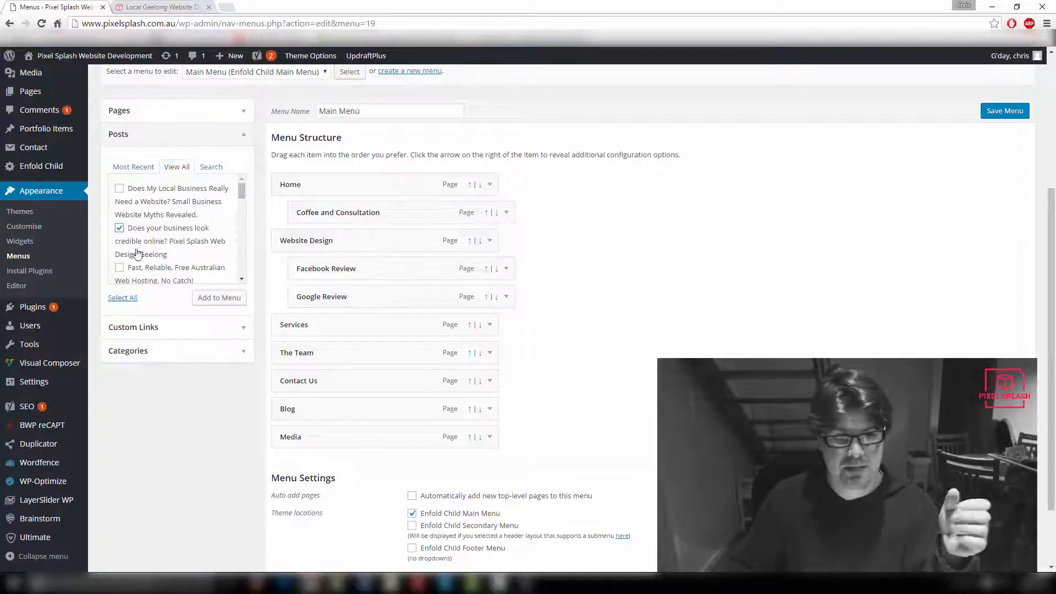
click(219, 298)
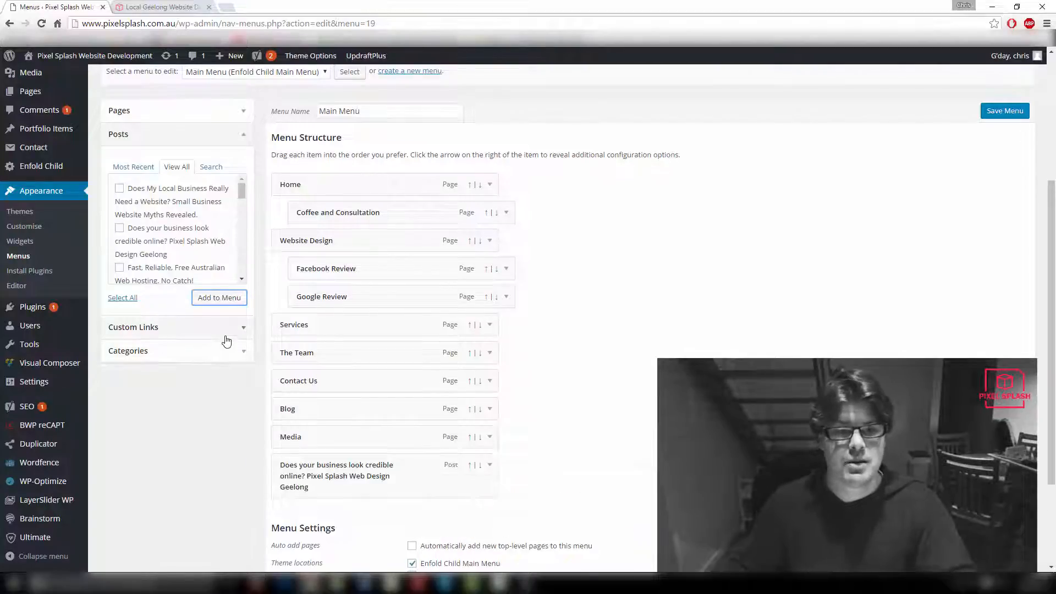
drag(342, 474, 360, 358)
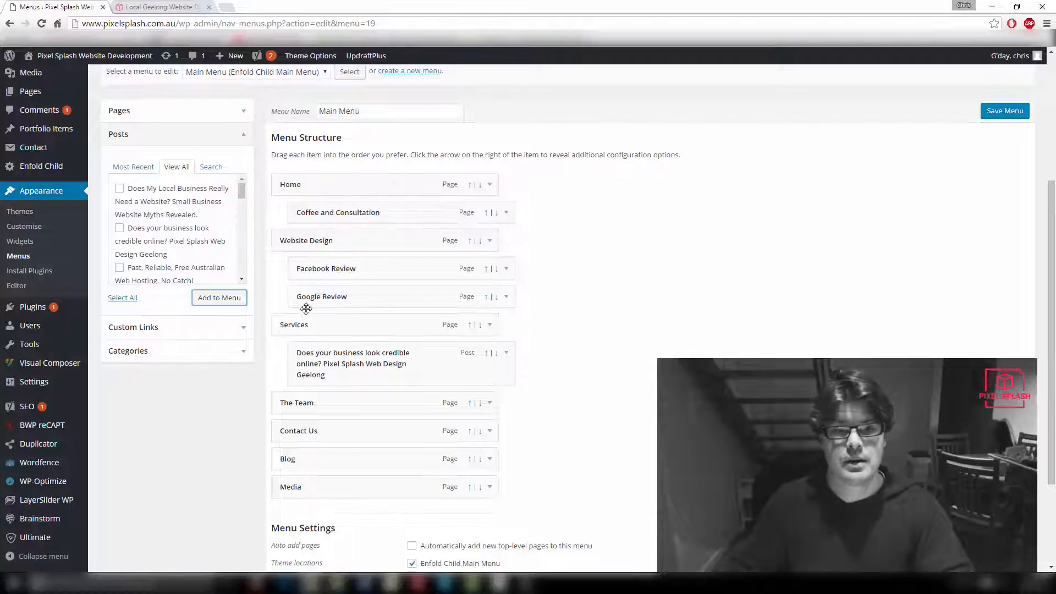
key(ctrl+Tab)
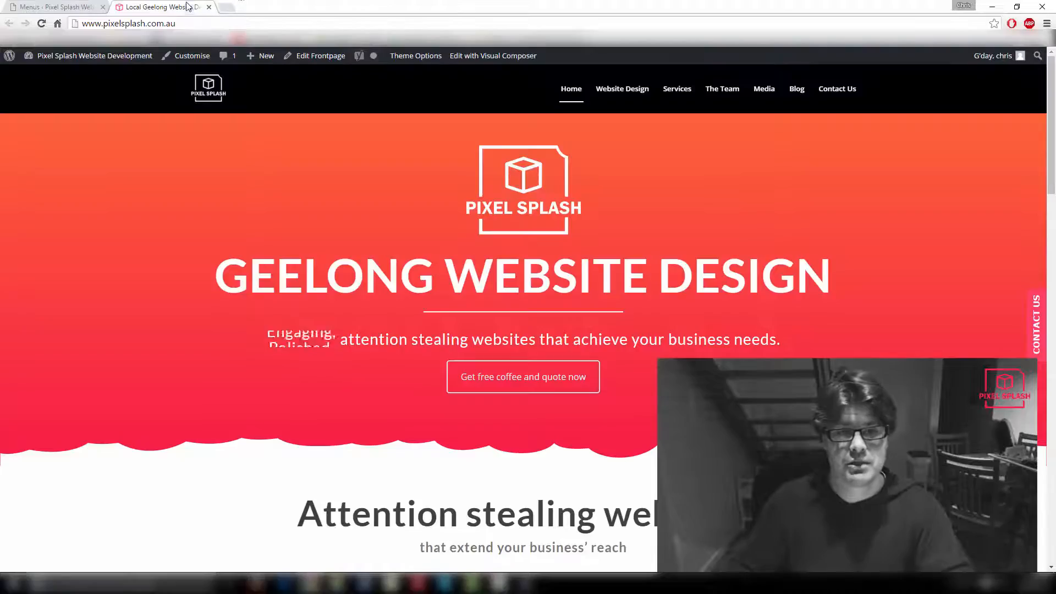
click(94, 6)
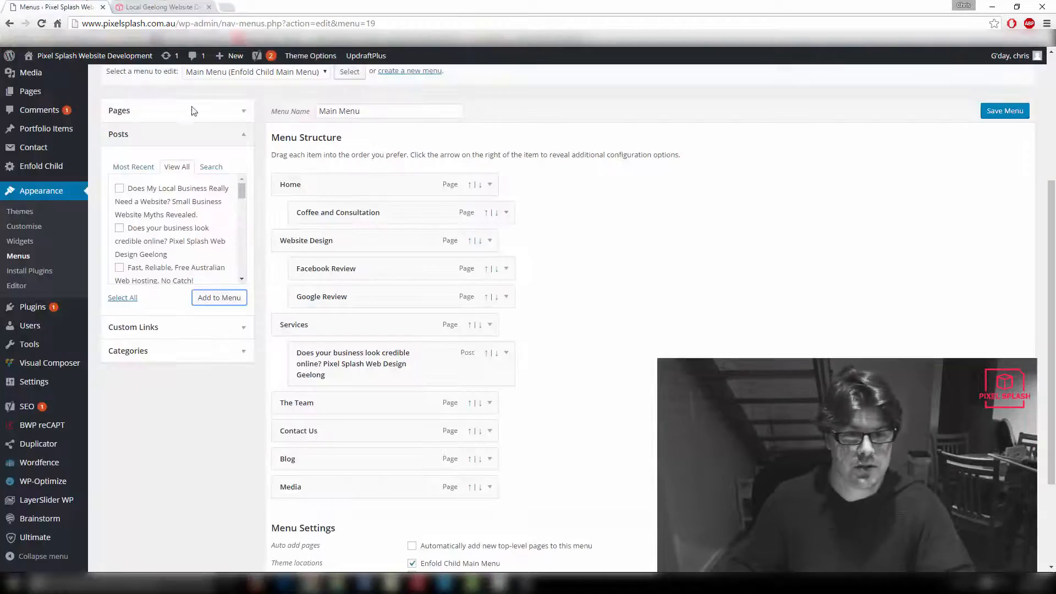
click(221, 333)
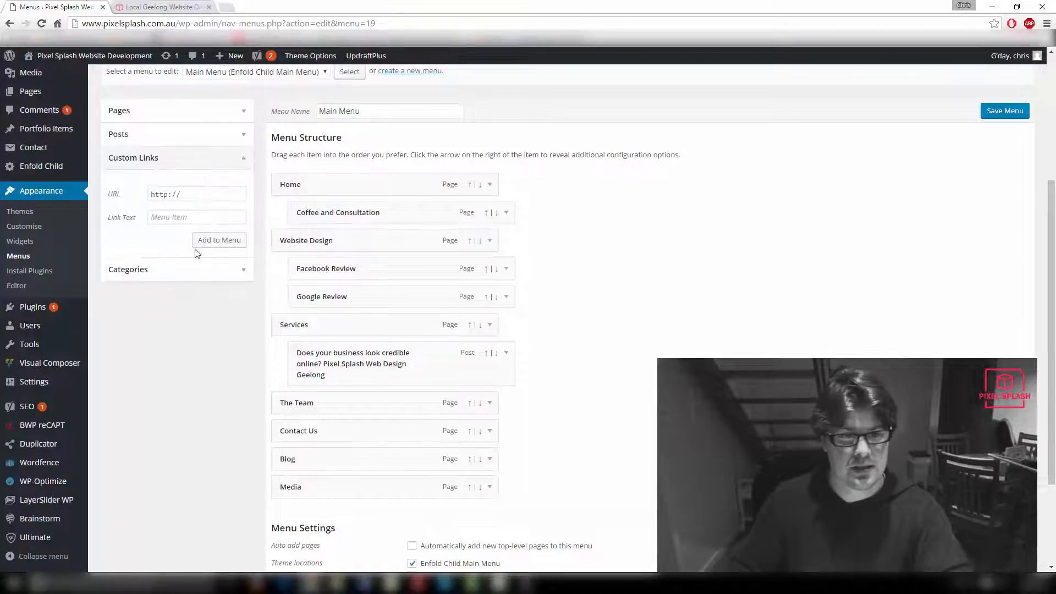
click(199, 195)
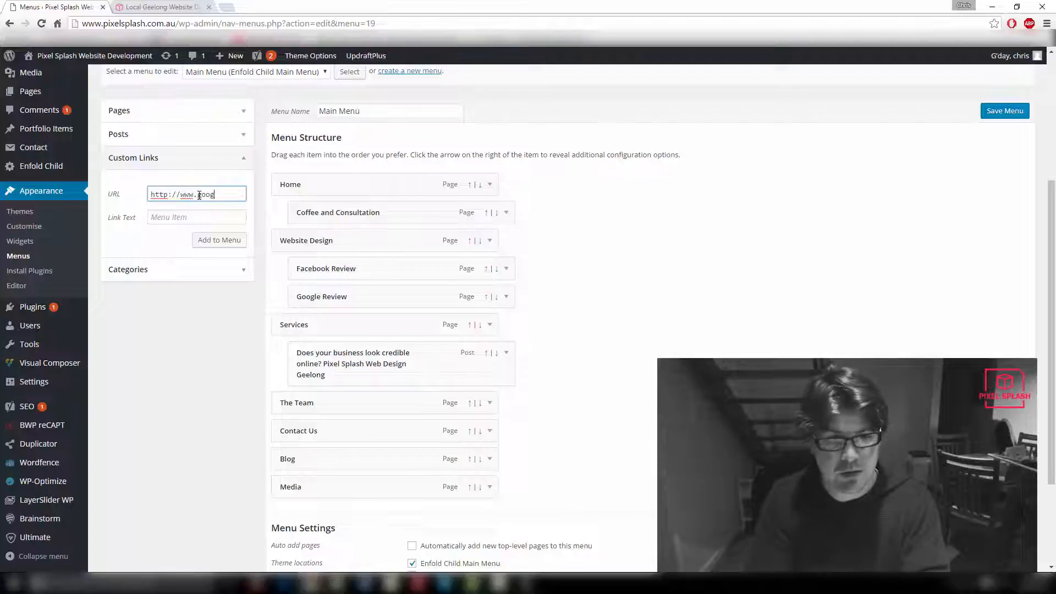
key(Tab)
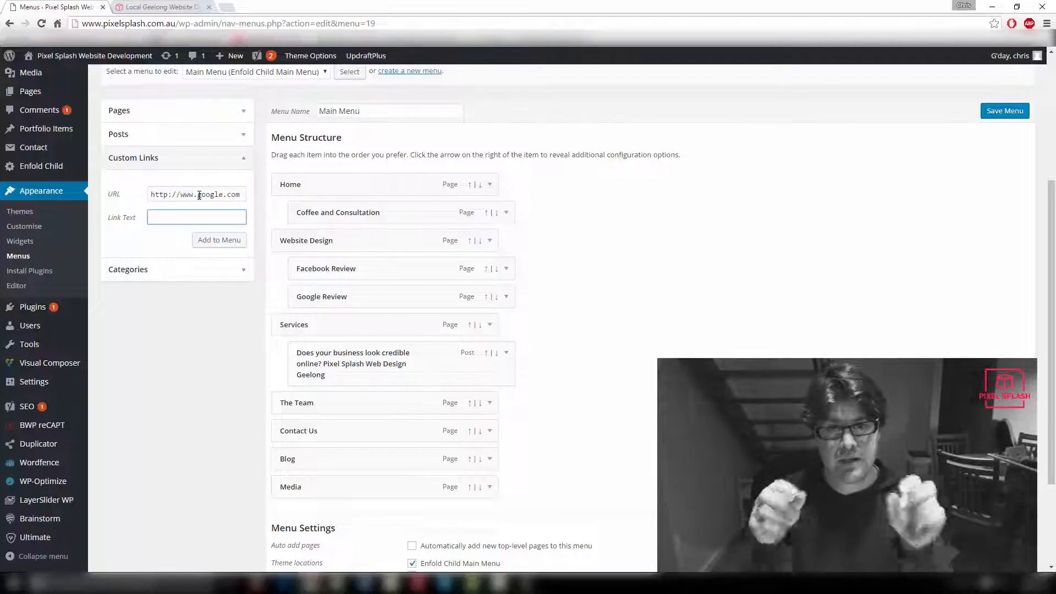
text(Go)
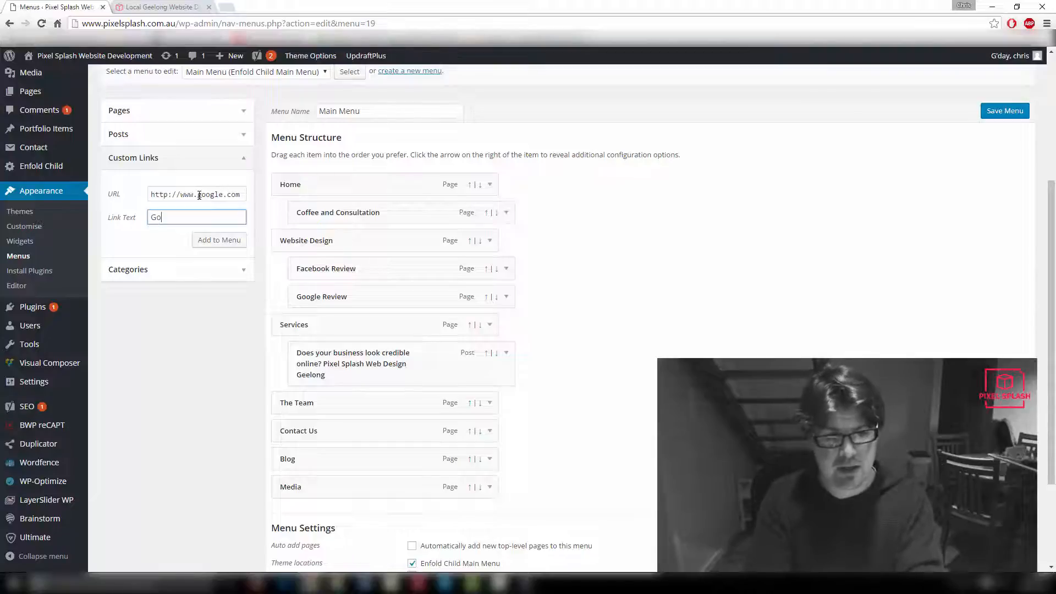
text(ogle)
click(217, 242)
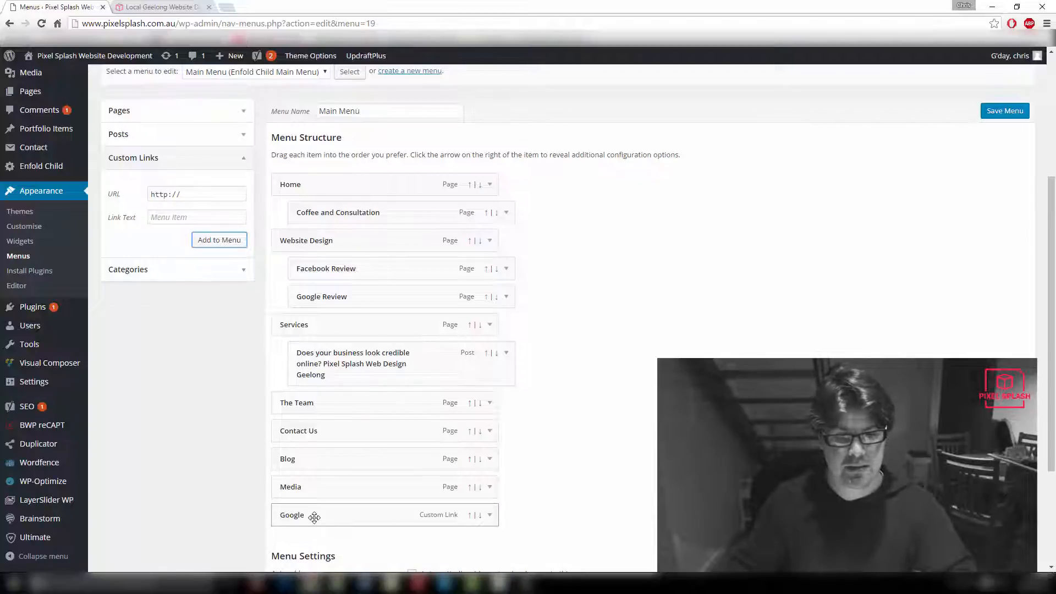
drag(314, 517, 366, 492)
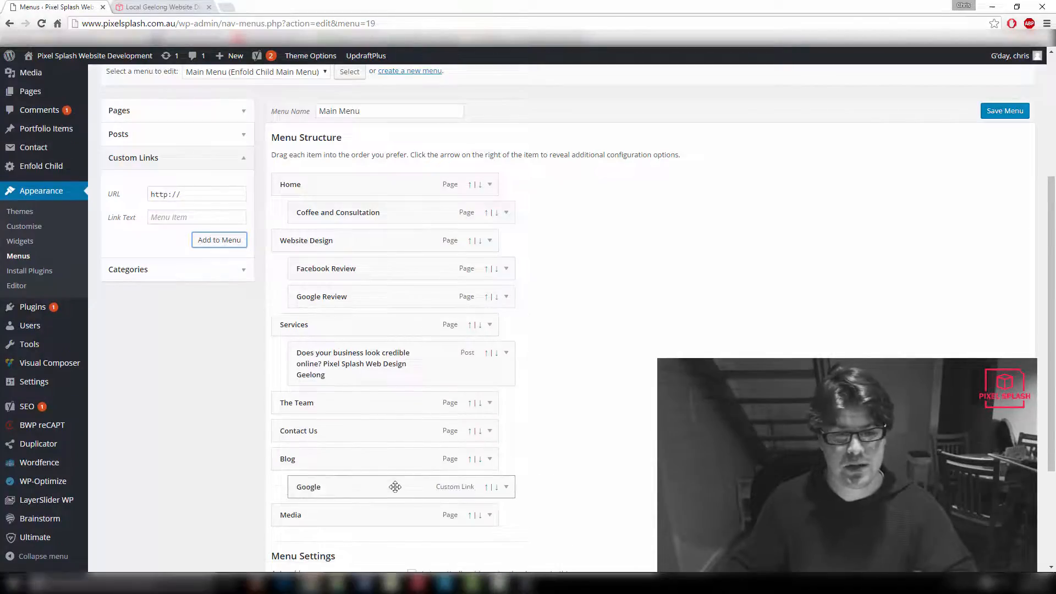
Compare the edited menu structure and its theme location settings with the navigation menu on the live site.
key(ctrl+Tab)
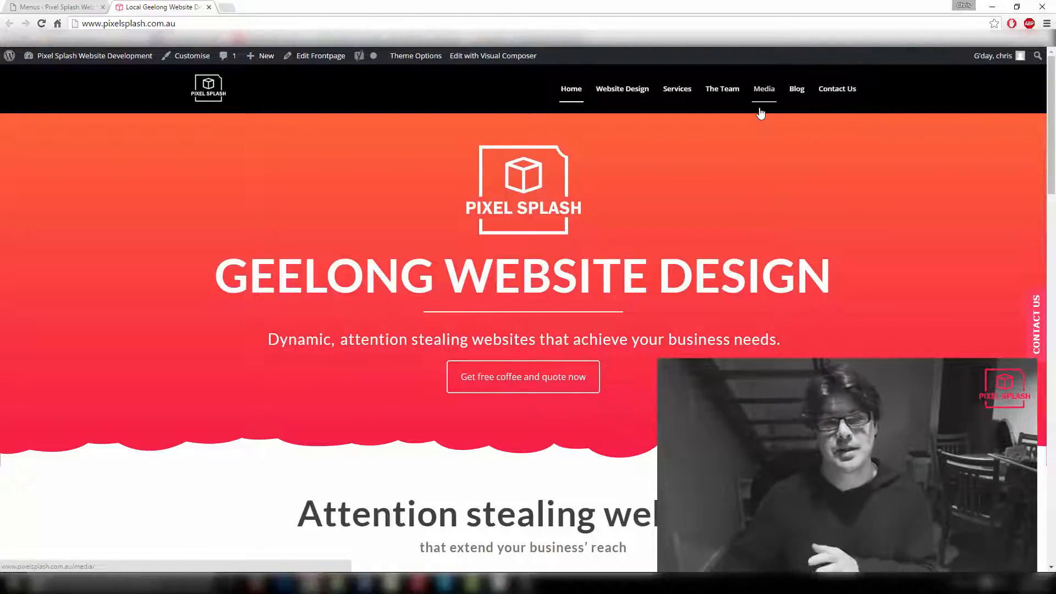
key(ctrl+Tab)
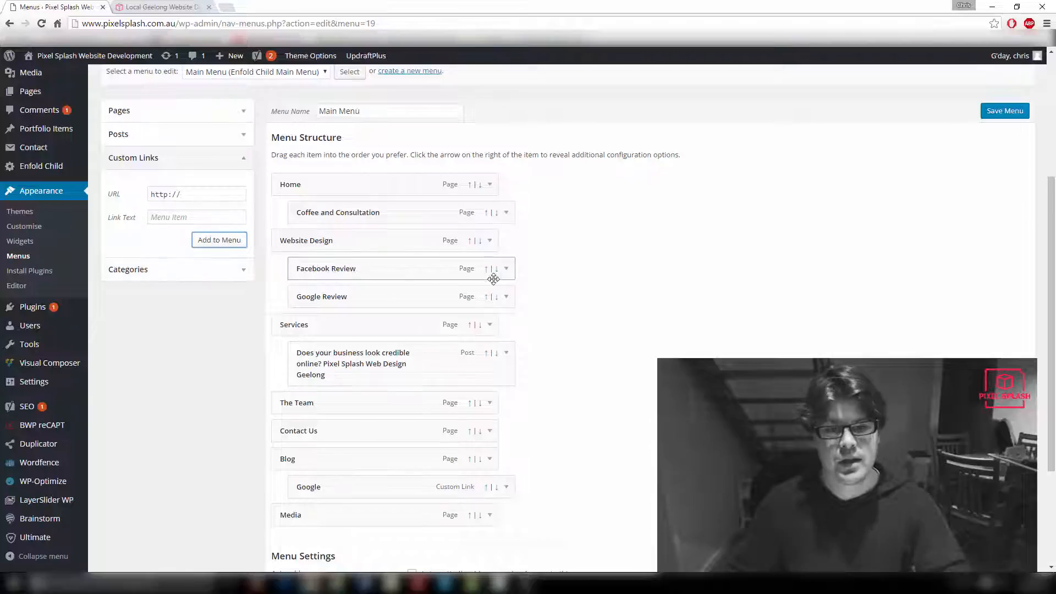
scroll(493, 279, down, 2)
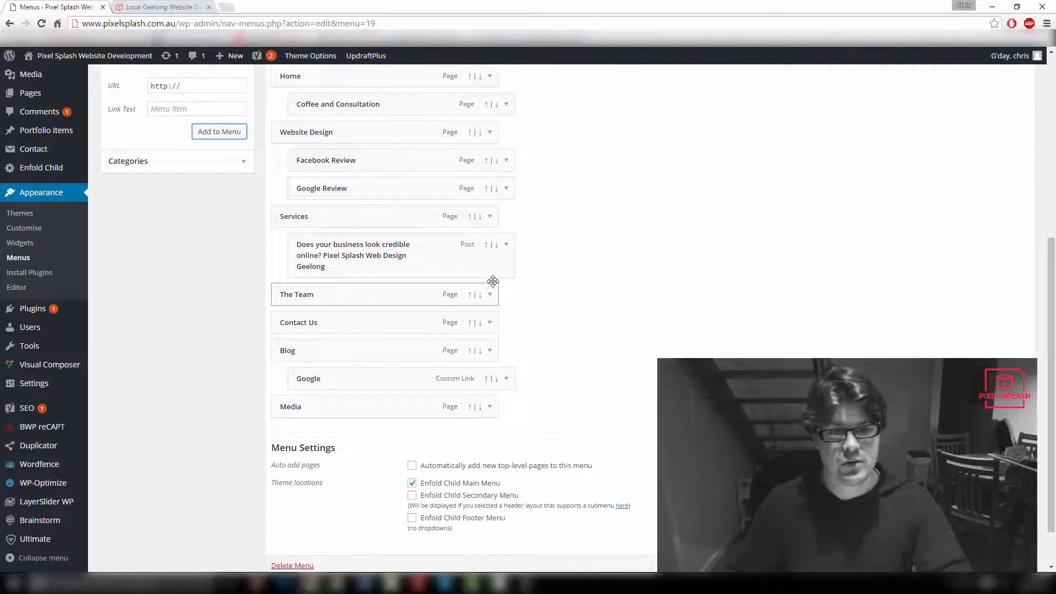
scroll(493, 283, up, 2)
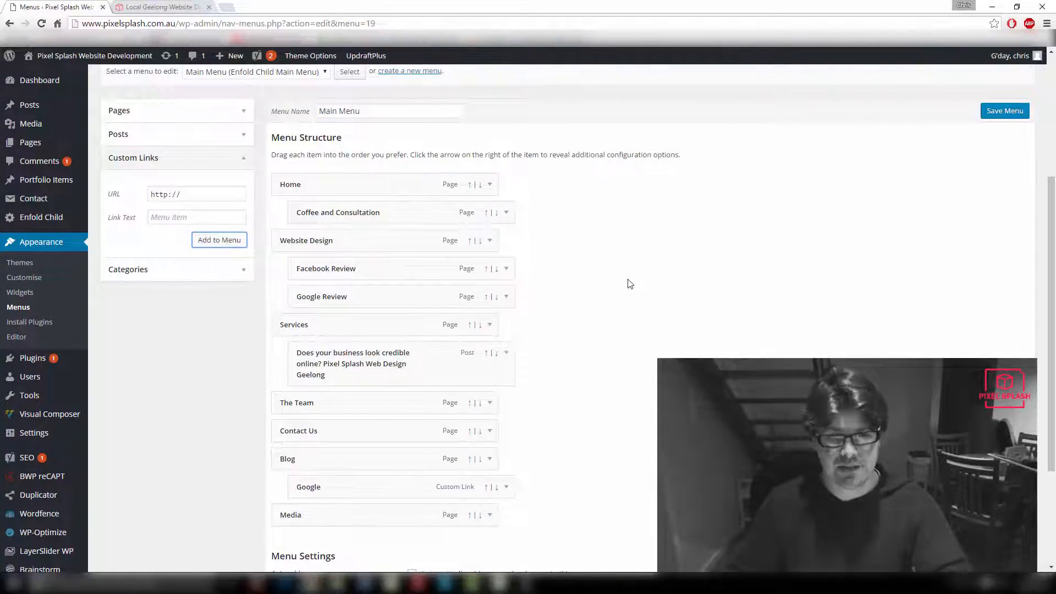
click(177, 6)
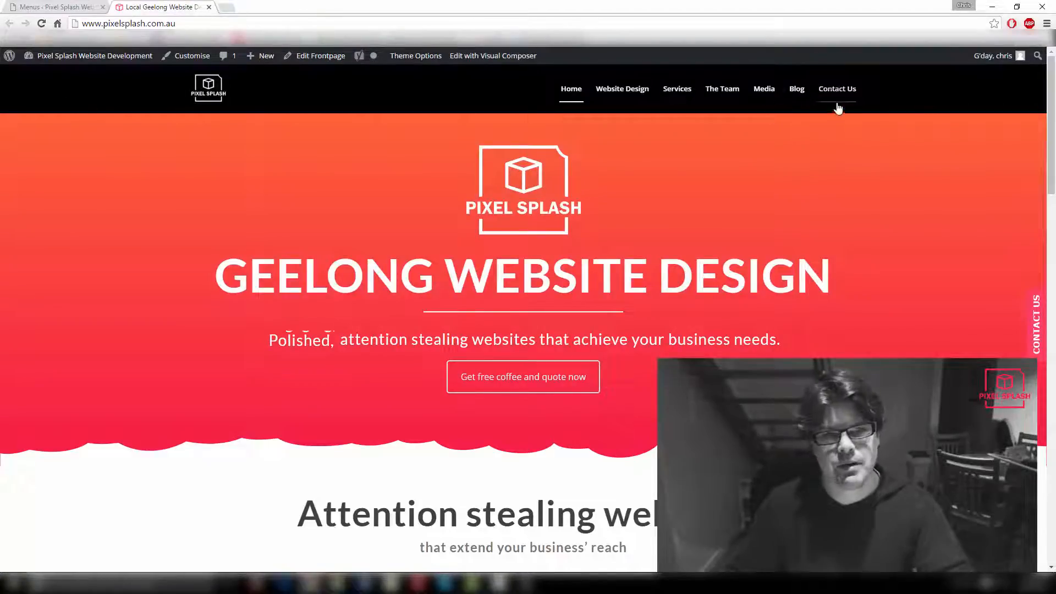
click(75, 5)
scroll(408, 304, down, 3)
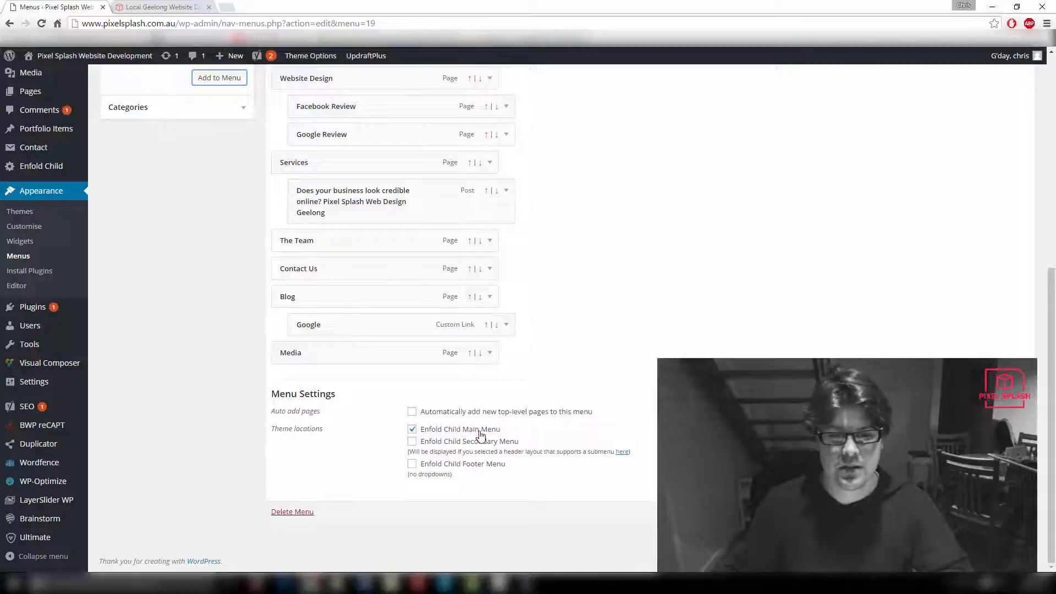
click(181, 5)
click(30, 7)
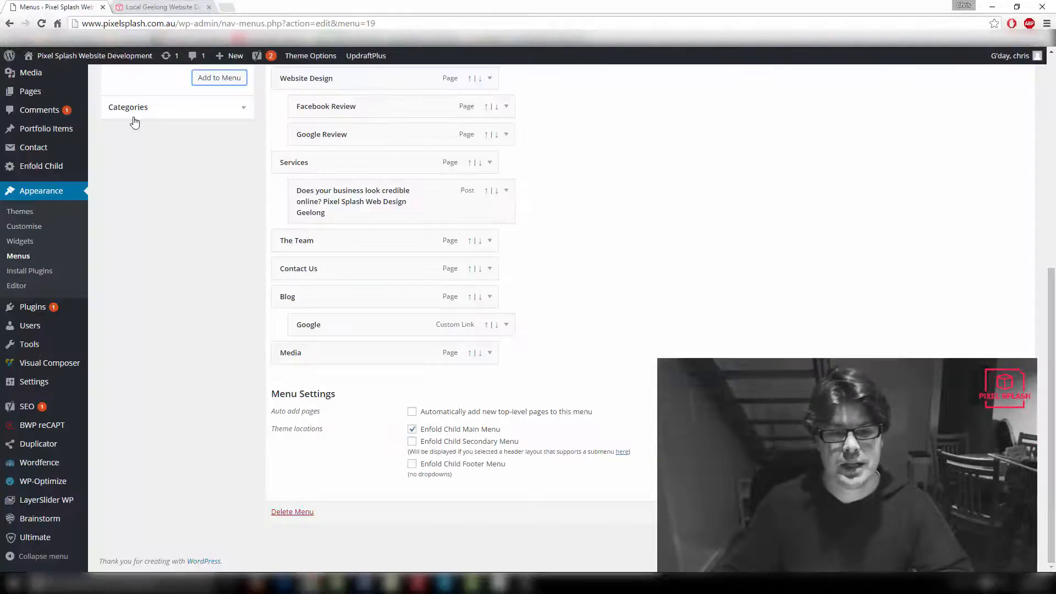
Toggle the Enfold Child Main Menu theme location off and back on, checking the live site's navigation menu.
click(411, 429)
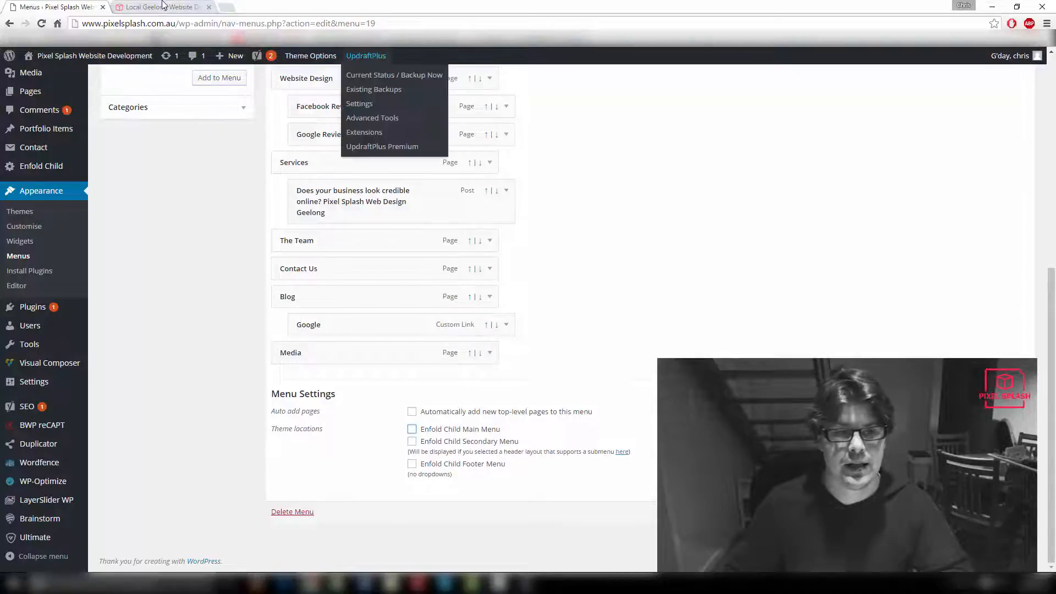
click(165, 7)
click(11, 4)
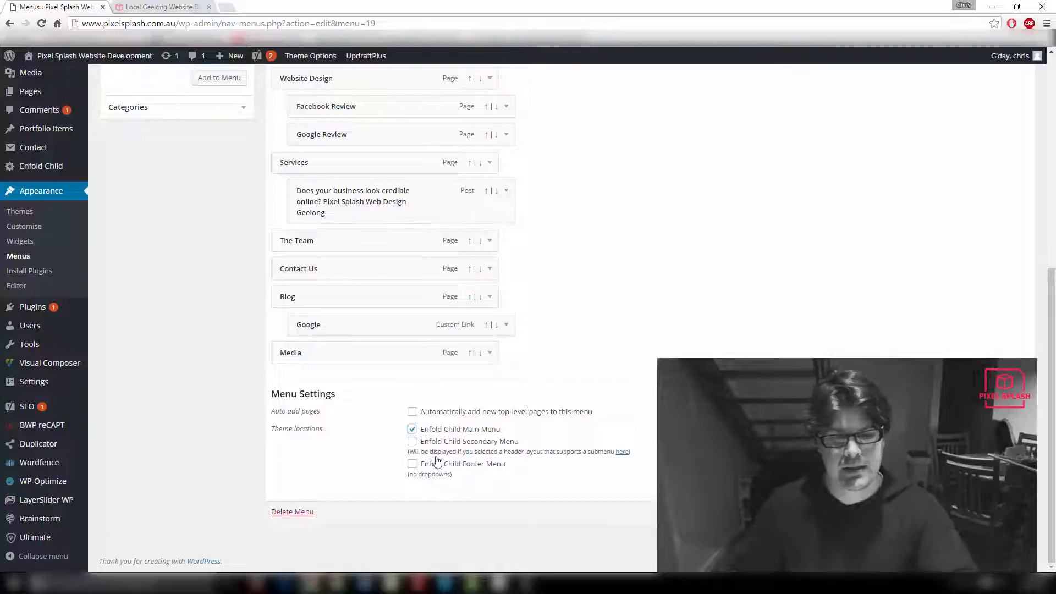
click(148, 4)
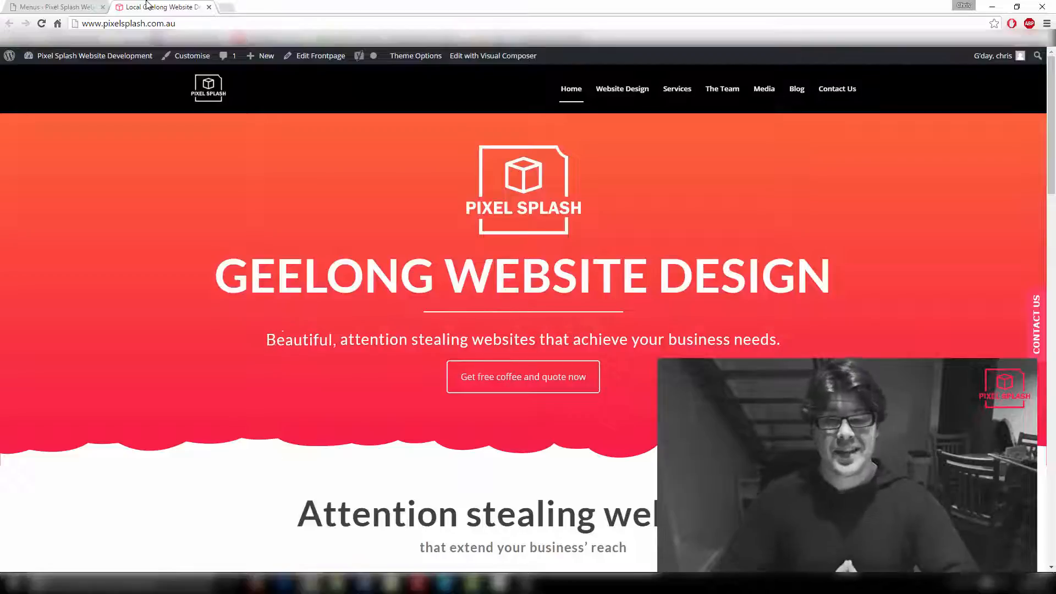